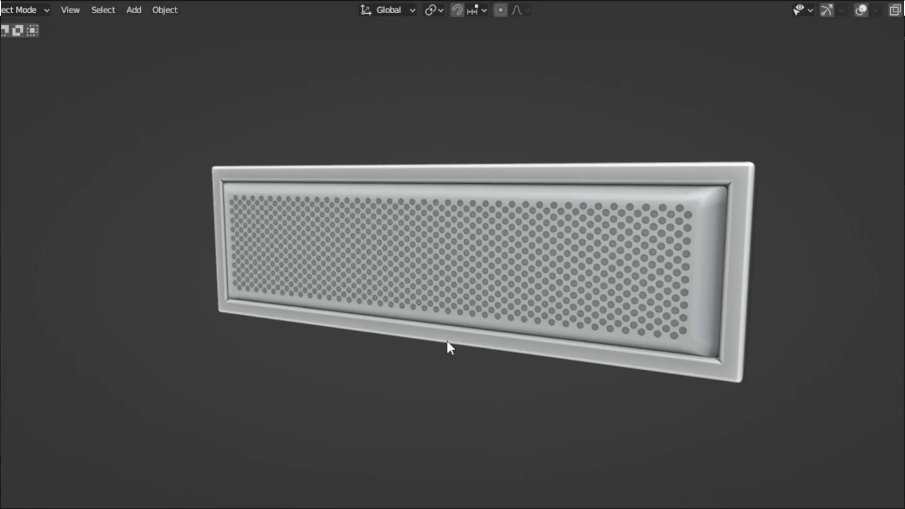
Orbit and zoom around the finished perforated vent grille to preview it
middle_drag(448, 343, 478, 351)
scroll(525, 330, up, 3)
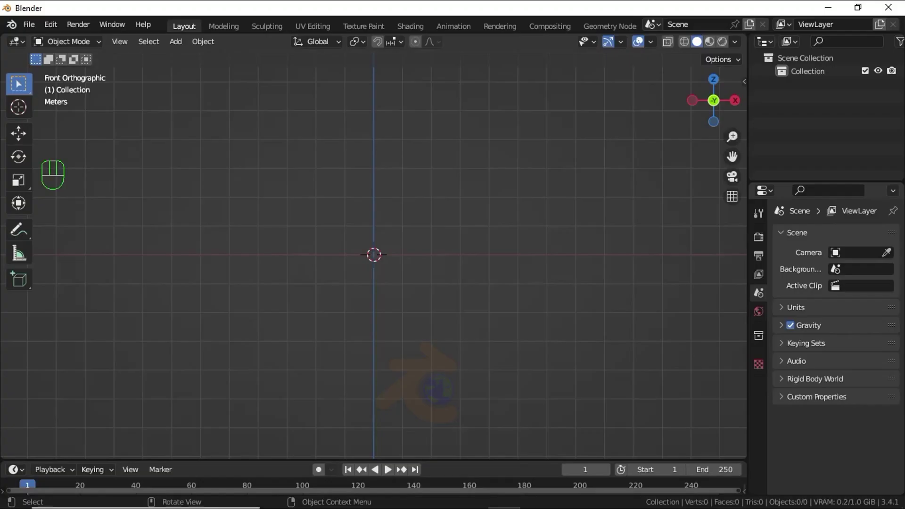
Add a default cube at the origin of the empty scene
middle_drag(350, 221, 347, 256)
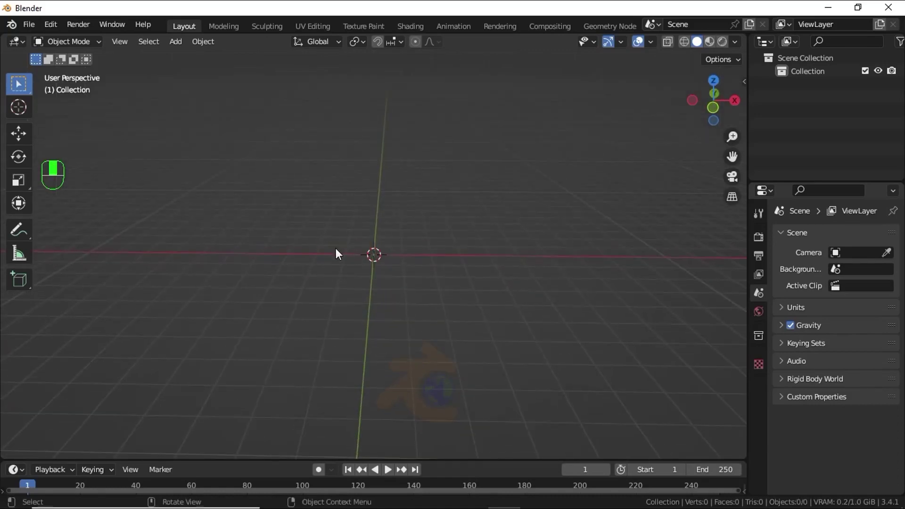
key(shift+a)
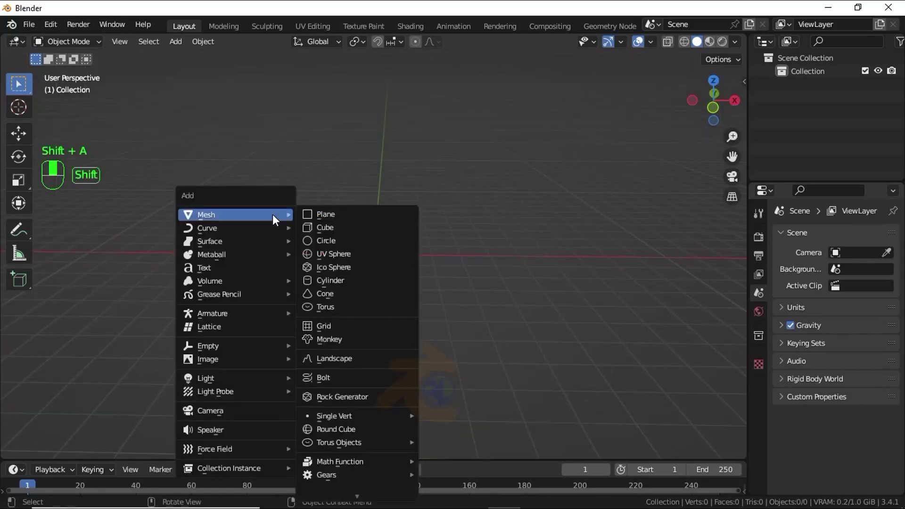
click(326, 227)
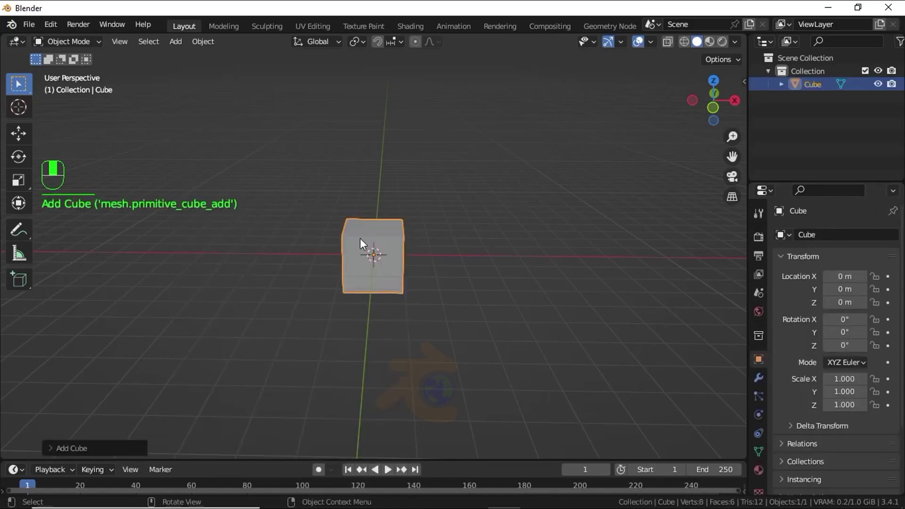
View the cube in front orthographic, zoom in, and switch it to Edit Mode
key(KP_1)
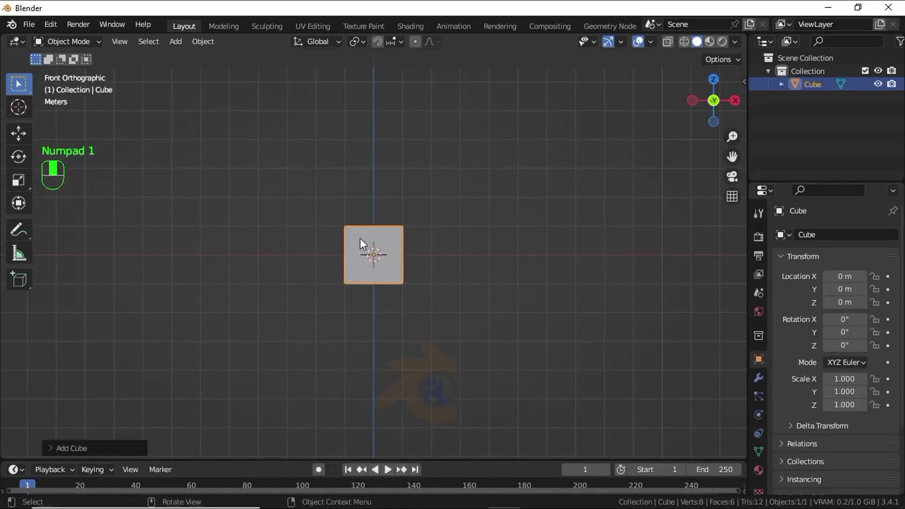
scroll(360, 239, up, 3)
scroll(363, 249, up, 2)
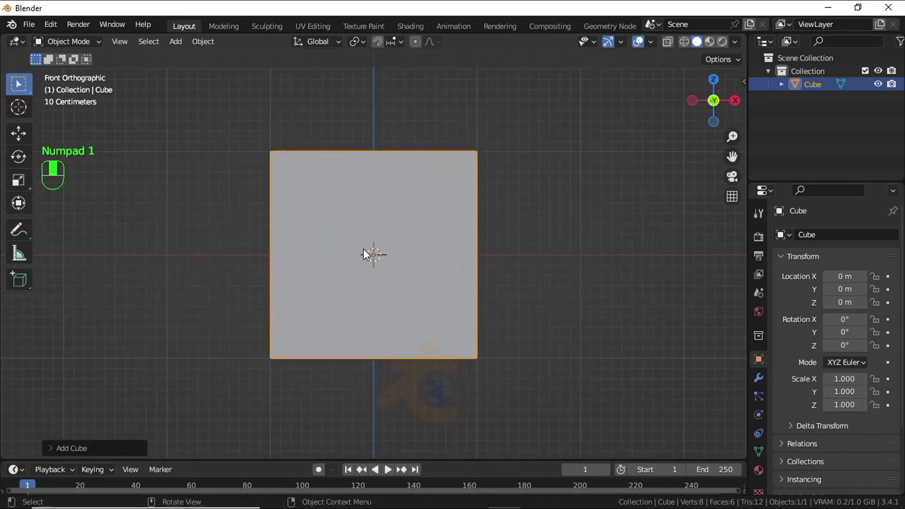
click(78, 42)
click(78, 72)
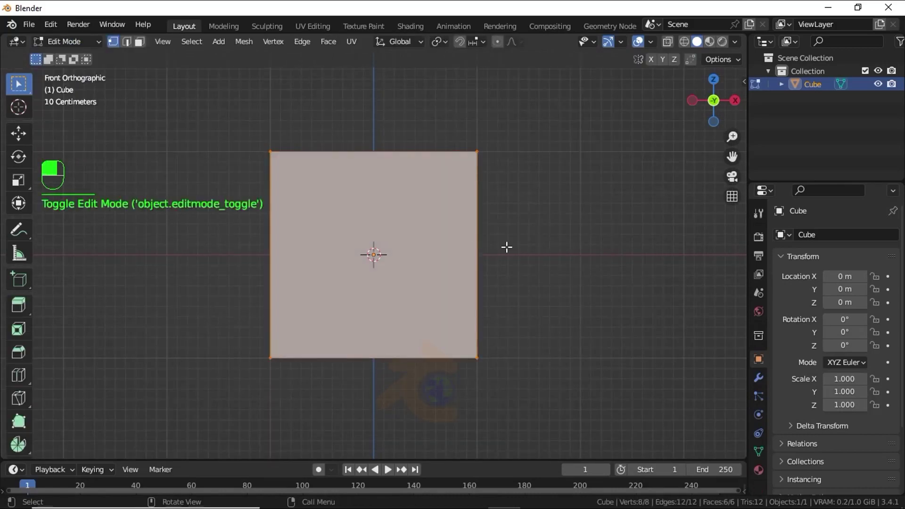
Scale the cube about 3.3 times along X into a long rectangular block
key(s)
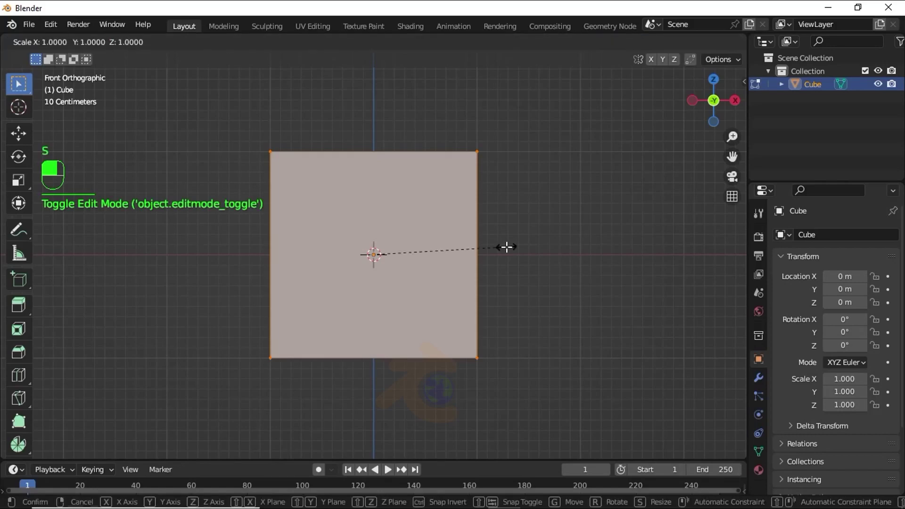
key(x)
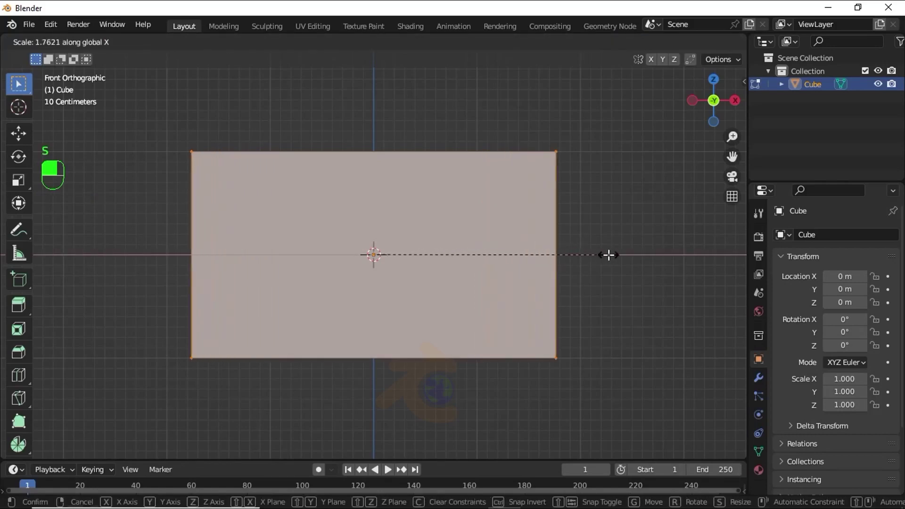
click(75, 259)
scroll(141, 264, down, 4)
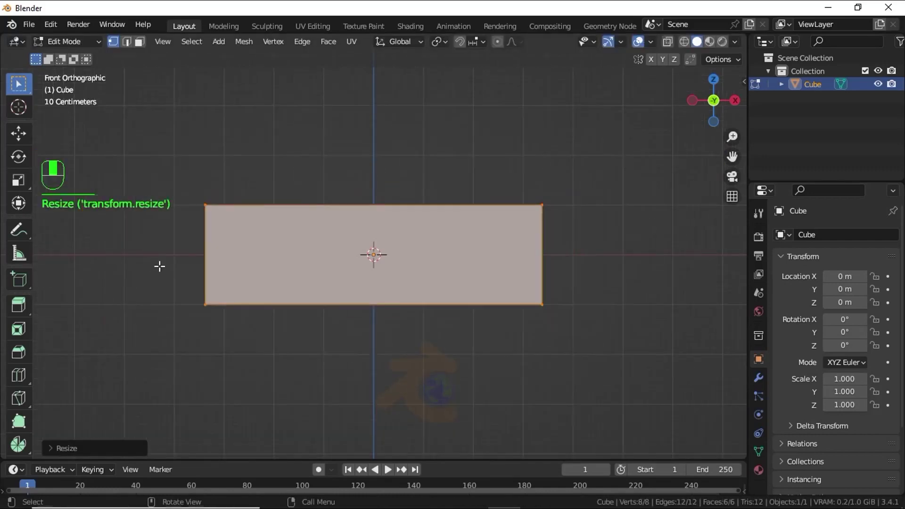
middle_drag(159, 266, 142, 271)
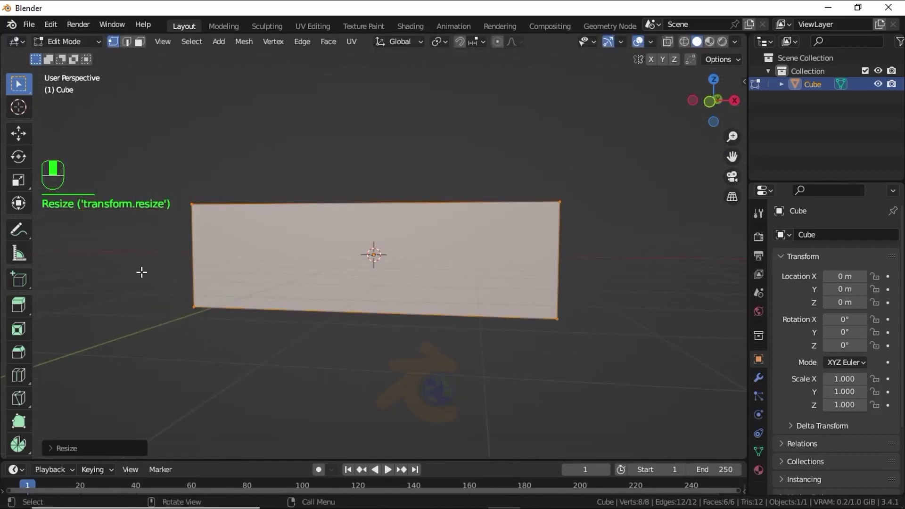
key(KP_7)
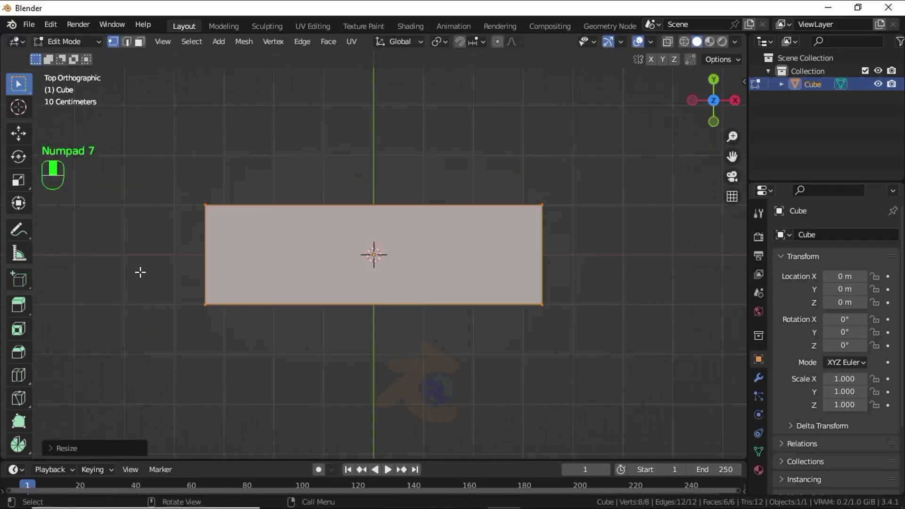
In wireframe, move the block's back edge about 0.35 m along Y and scale it to 0.86
key(shift+z)
click(146, 242)
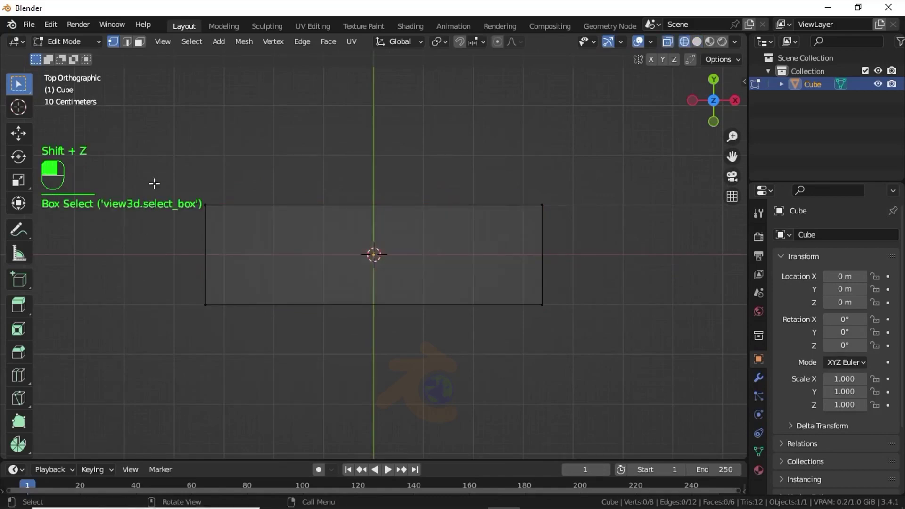
drag(166, 165, 585, 234)
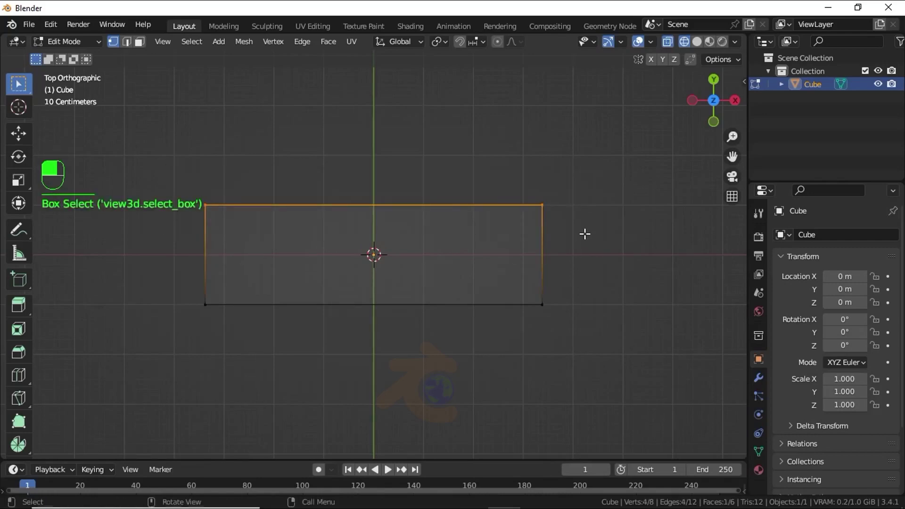
key(g)
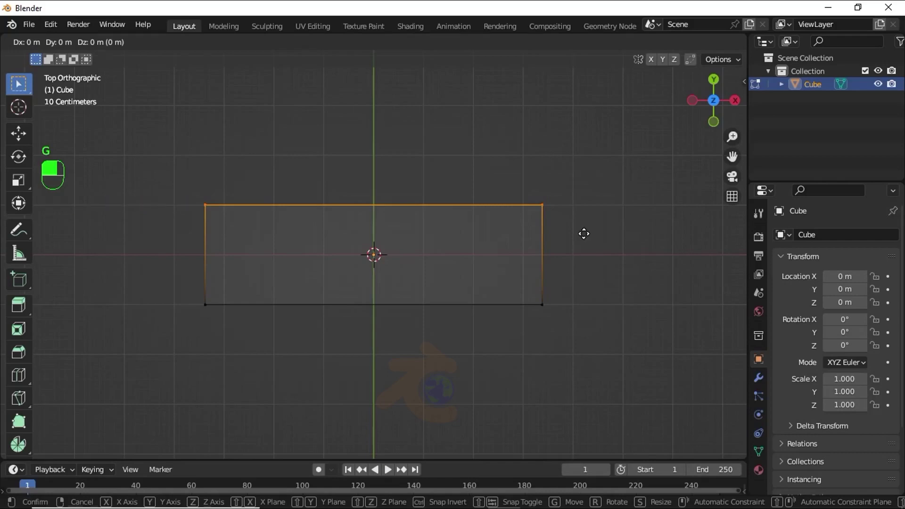
key(y)
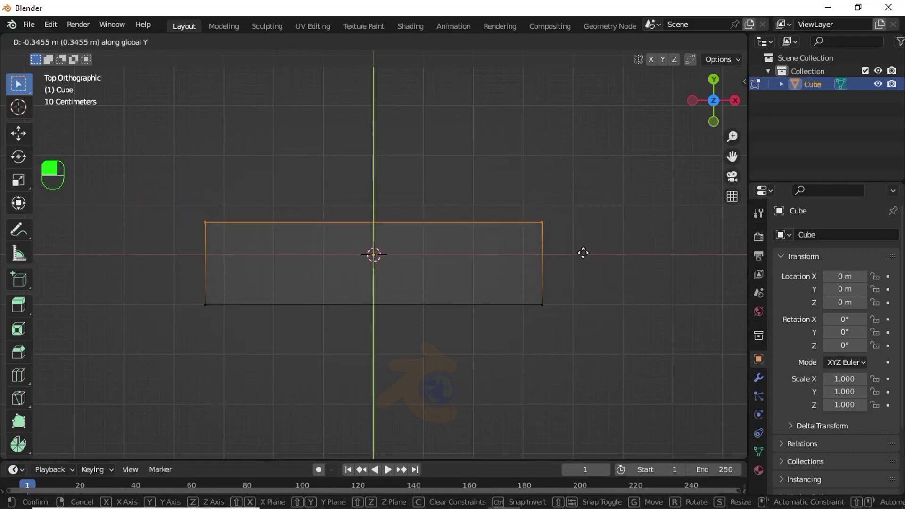
click(585, 264)
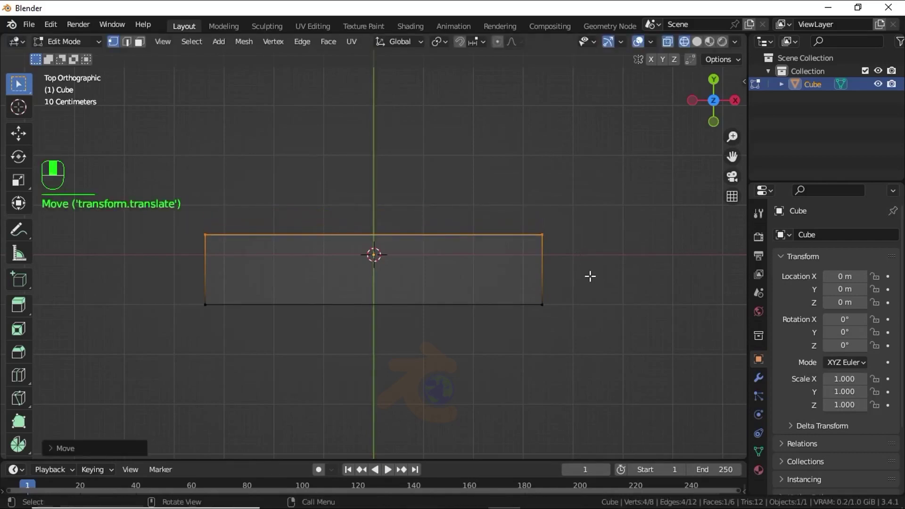
key(s)
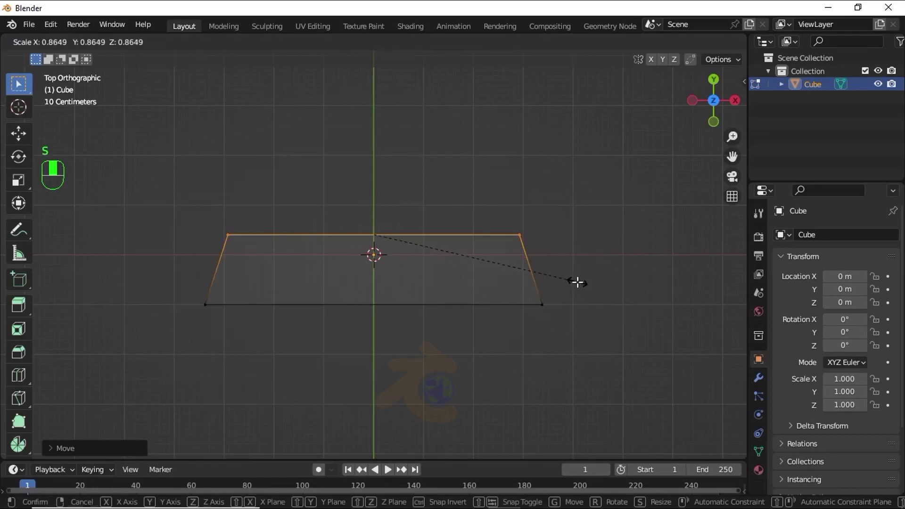
click(580, 282)
middle_drag(536, 287, 520, 195)
Try scaling the back face along Z from the front view, then undo it
key(KP_1)
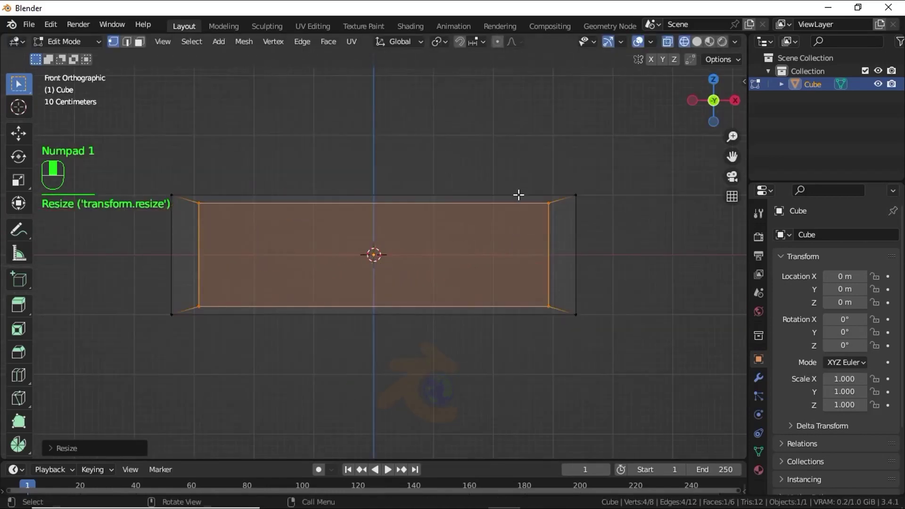
key(s)
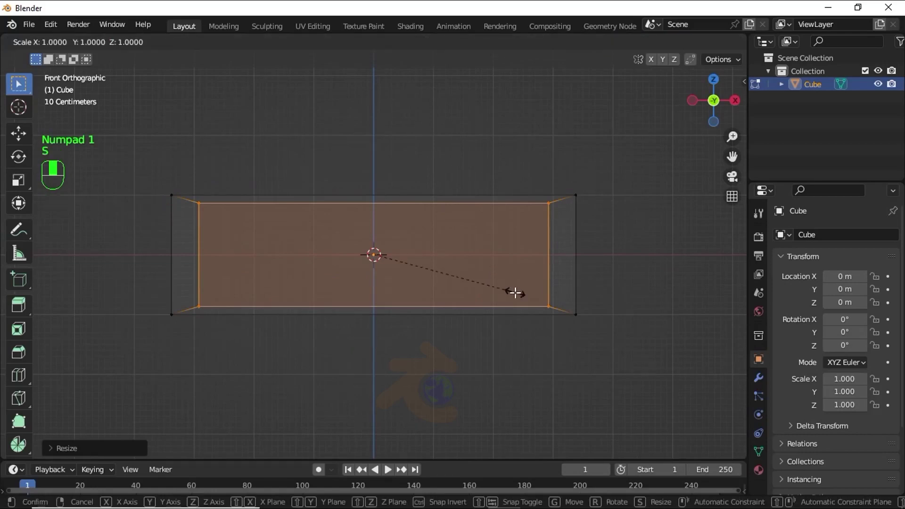
key(z)
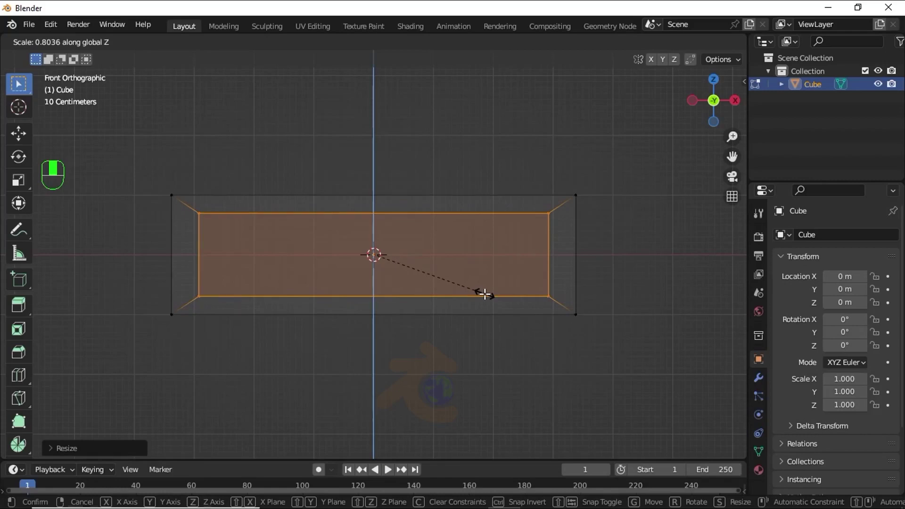
key(ctrl+z)
key(ctrl+z)
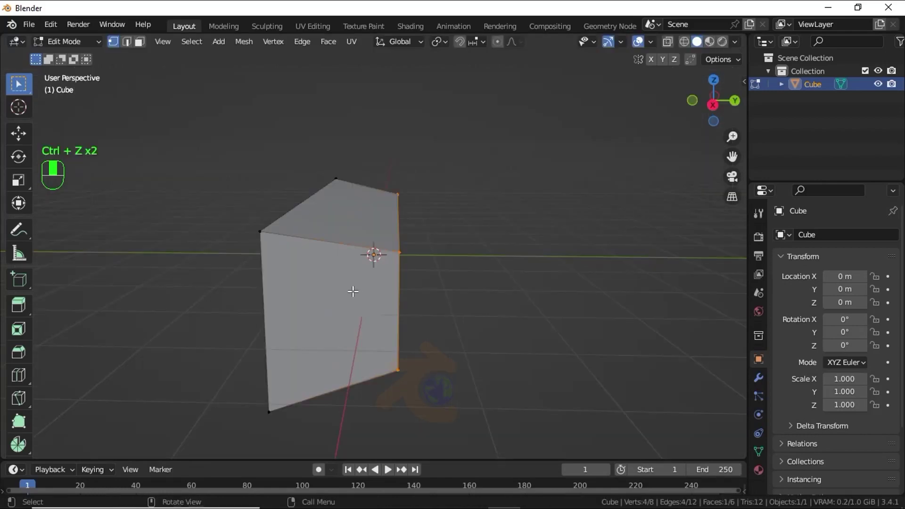
key(ctrl)
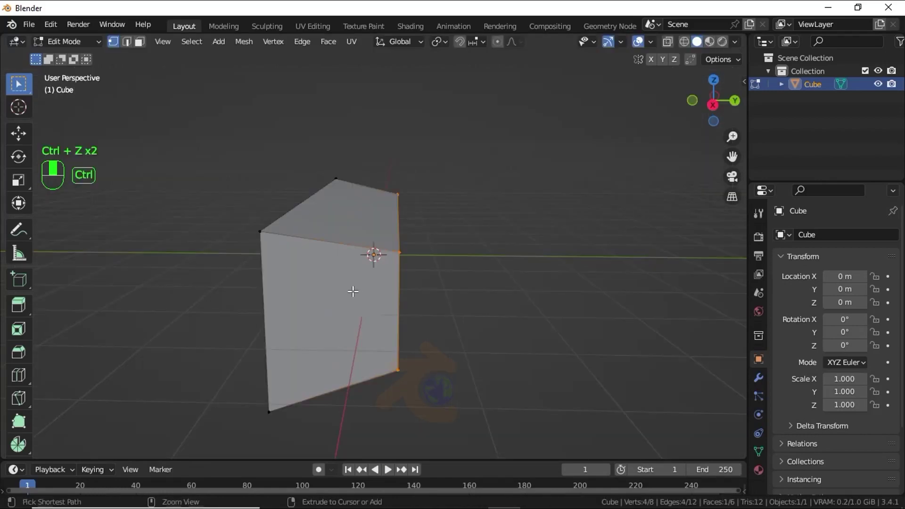
Add a centred edge loop, resize it, and bevel the edges with 4 segments, about 0.41 m
key(ctrl+r)
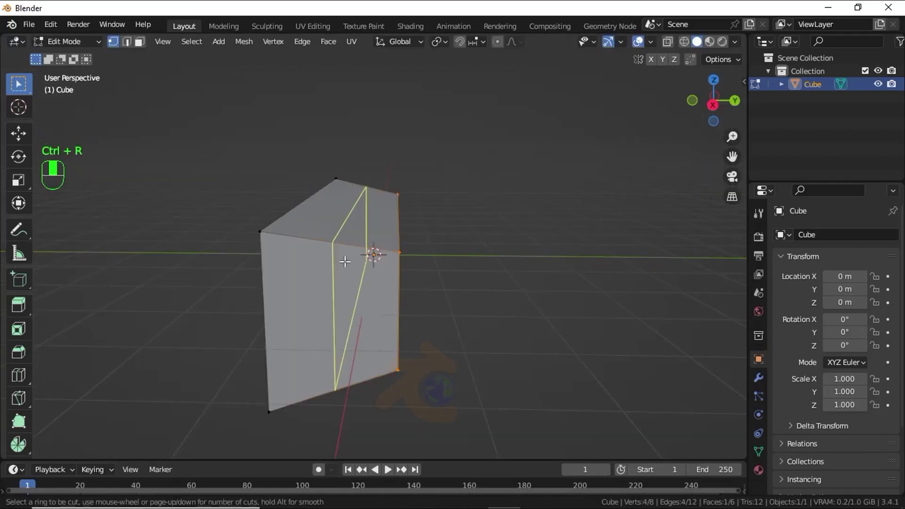
click(345, 262)
click(346, 259)
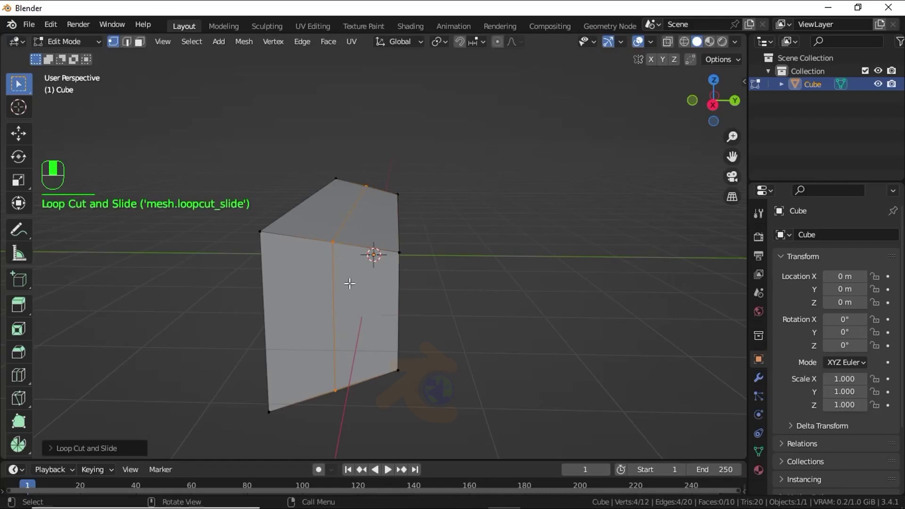
key(s)
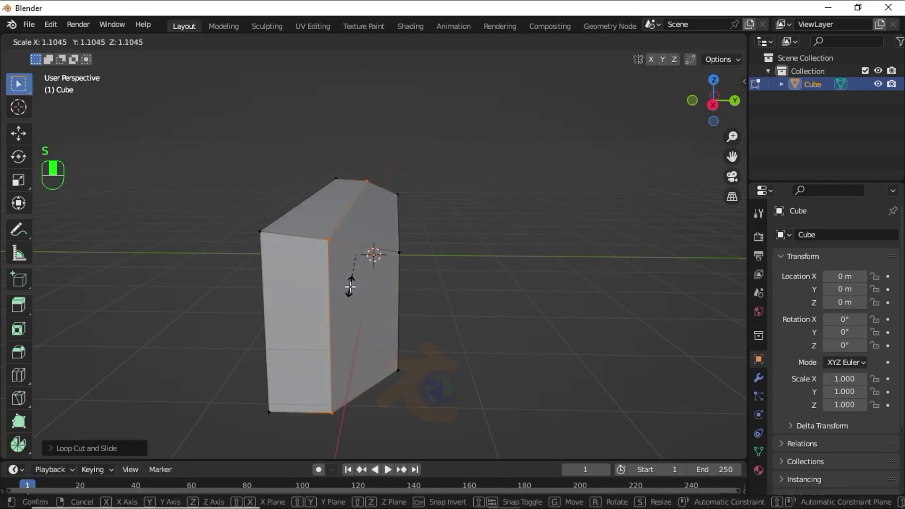
click(349, 285)
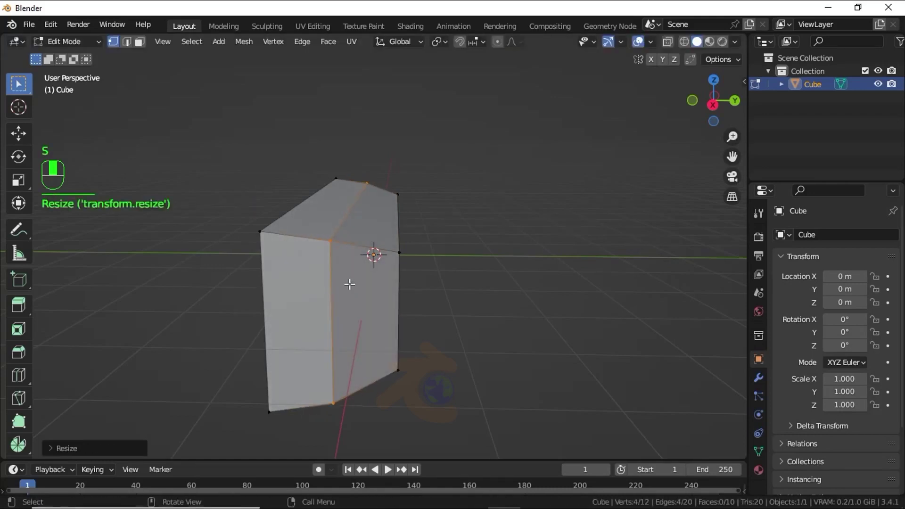
key(ctrl+b)
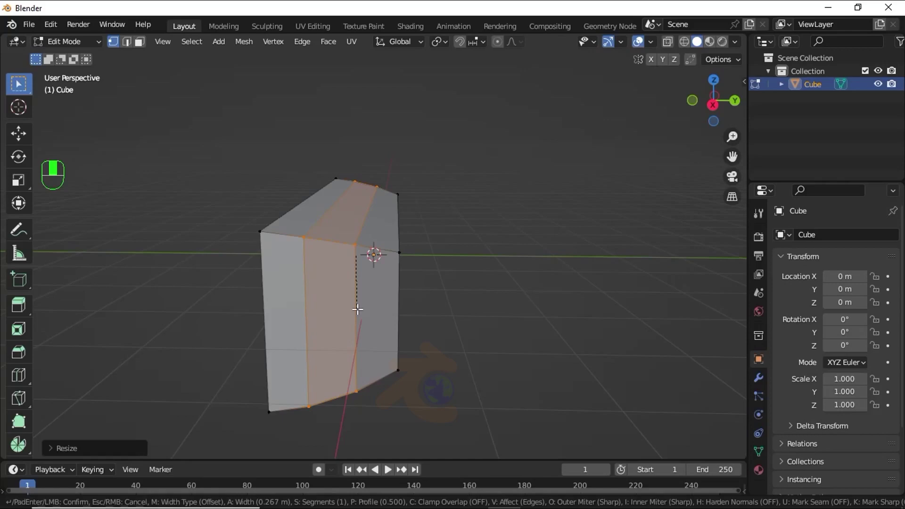
scroll(358, 310, up, 1)
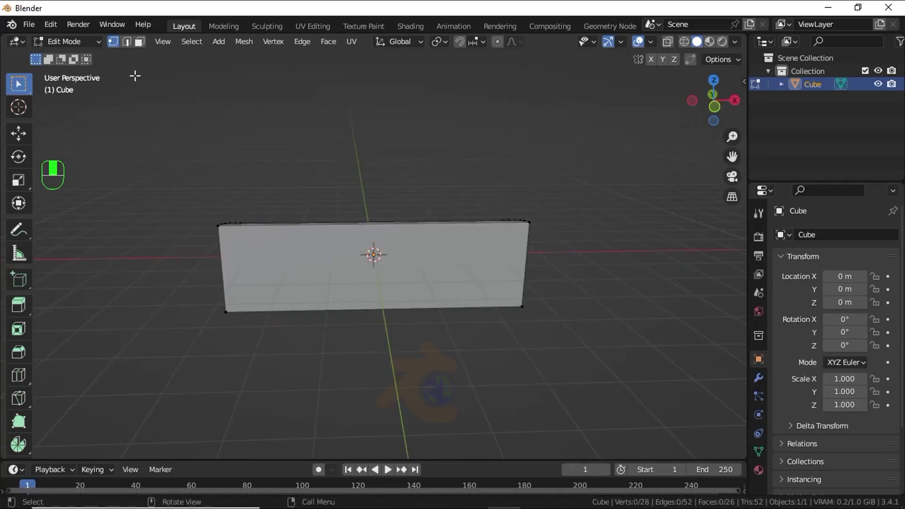
Select the box's front face and inset it about 0.22 m
click(139, 45)
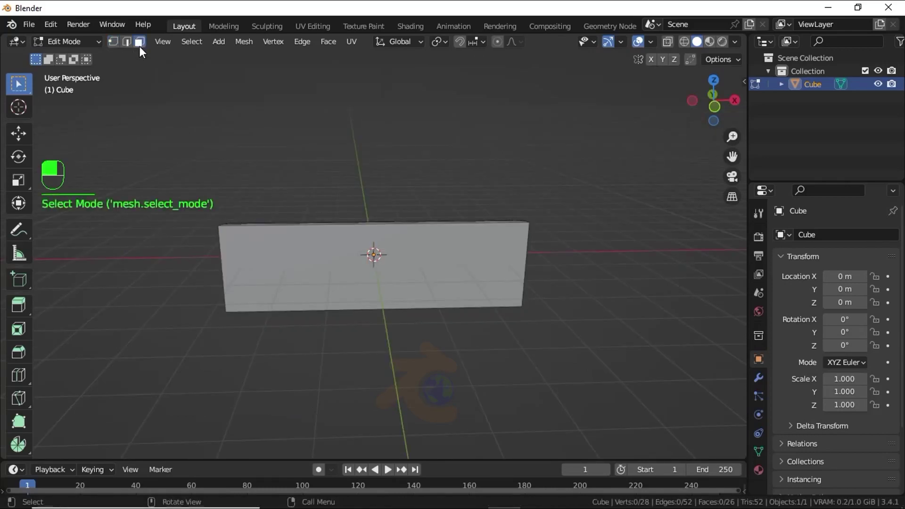
click(281, 257)
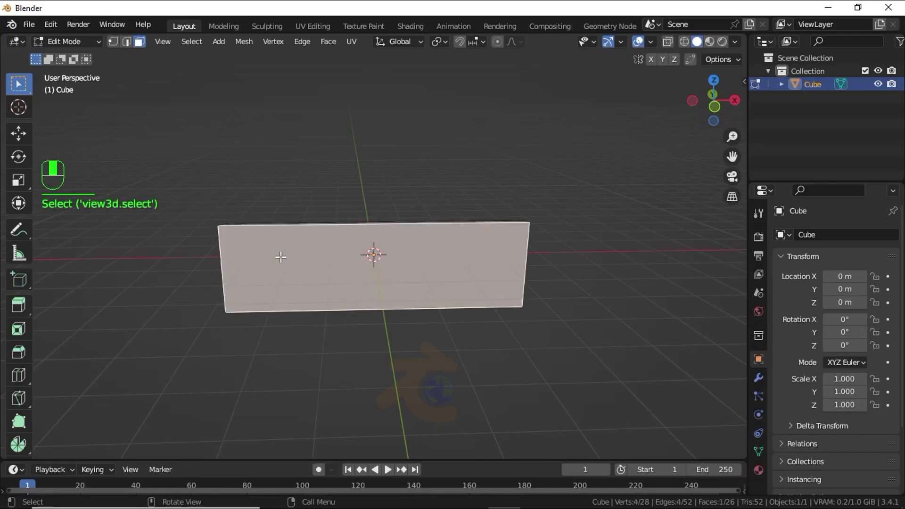
key(KP_1)
scroll(311, 267, up, 4)
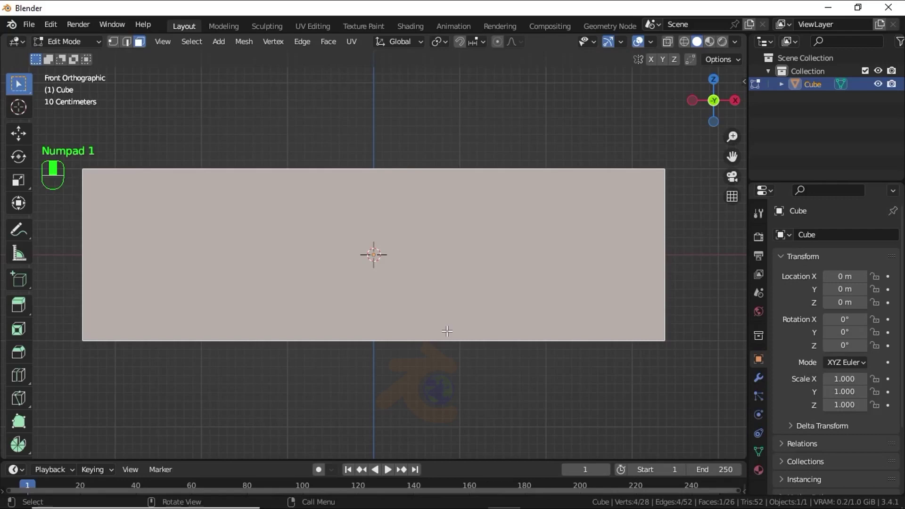
key(i)
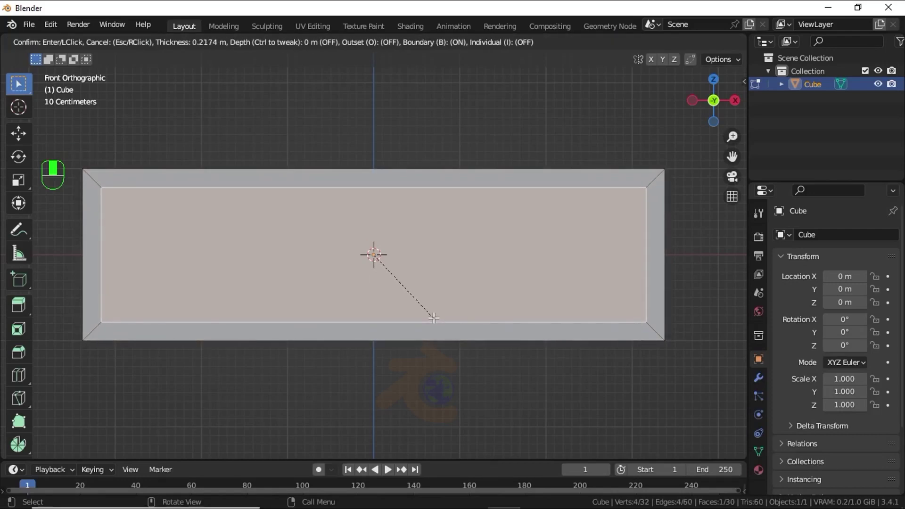
click(432, 315)
Extrude the inset face 0.09 m along Y to form the recess
middle_drag(204, 303, 219, 328)
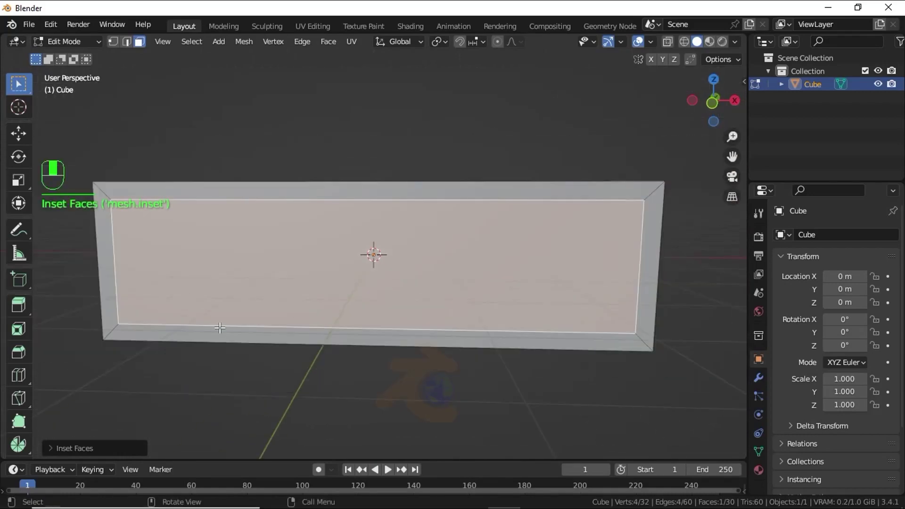
key(e)
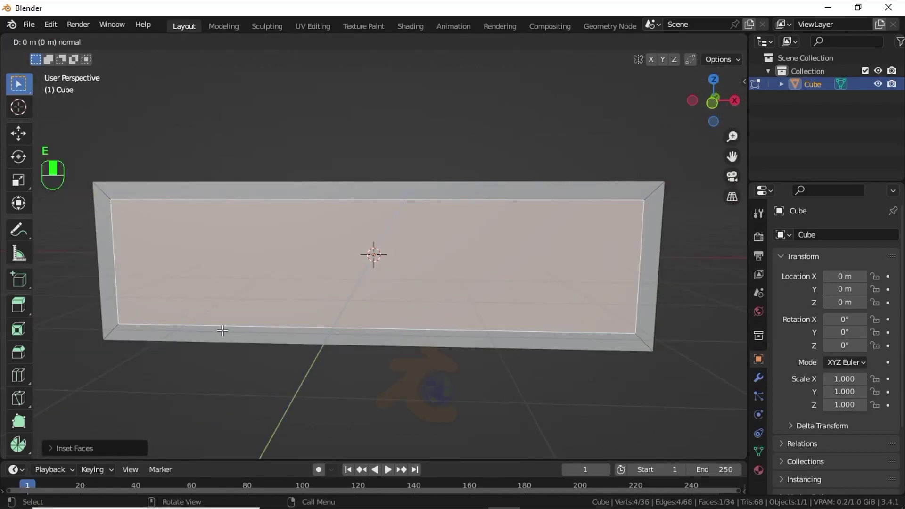
key(y)
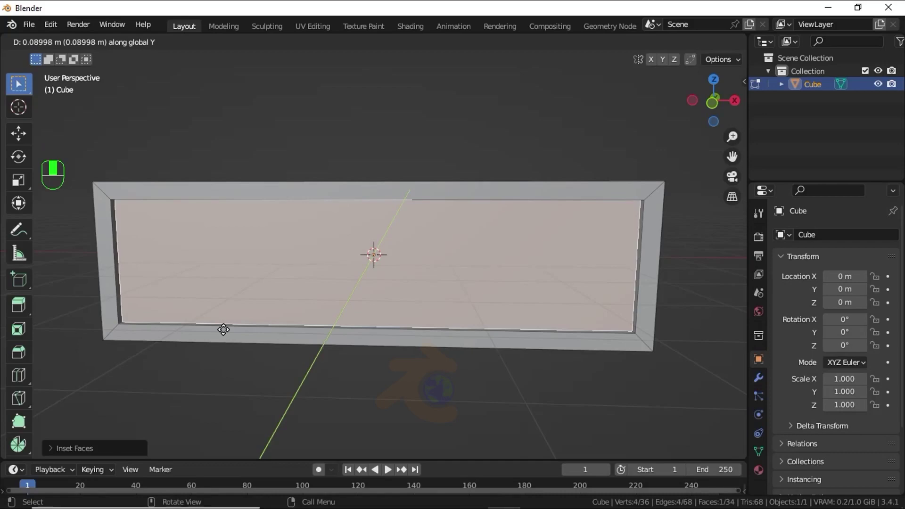
click(223, 329)
middle_drag(224, 330, 242, 374)
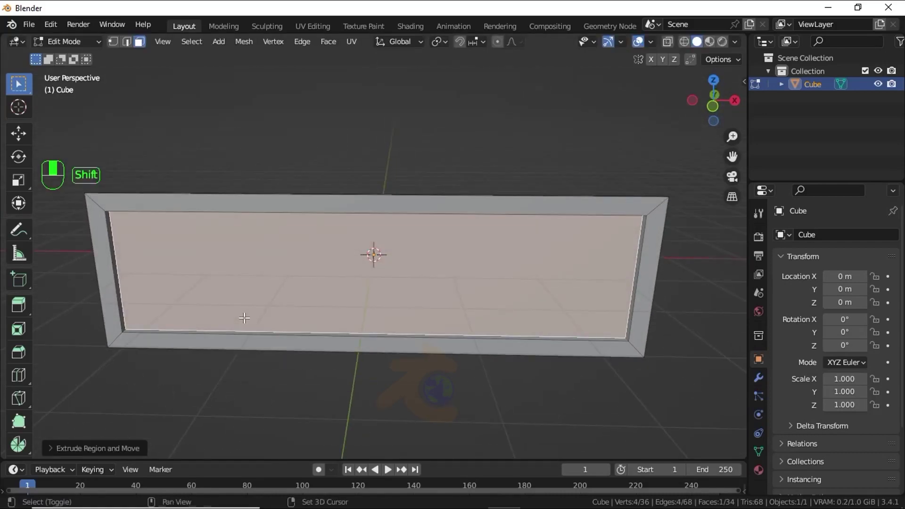
Duplicate the recessed inner face in place and separate it into a new object
key(shift+d)
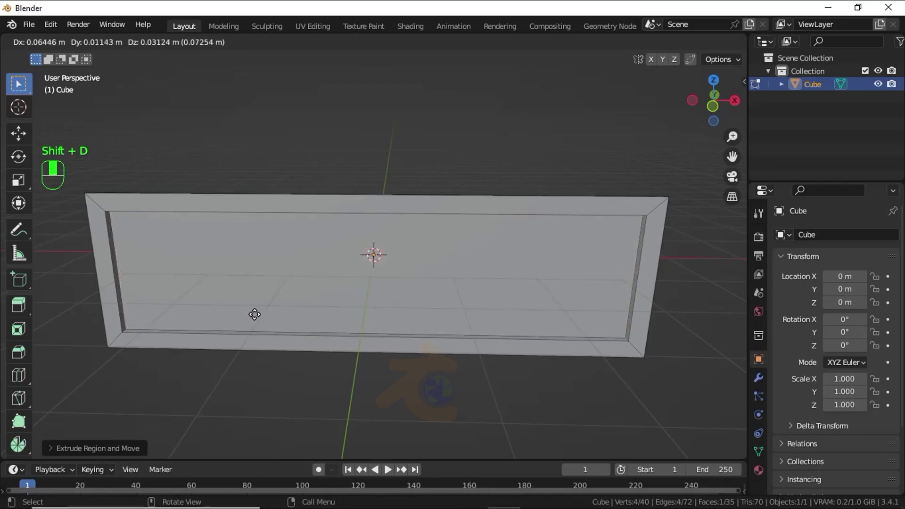
click(247, 321)
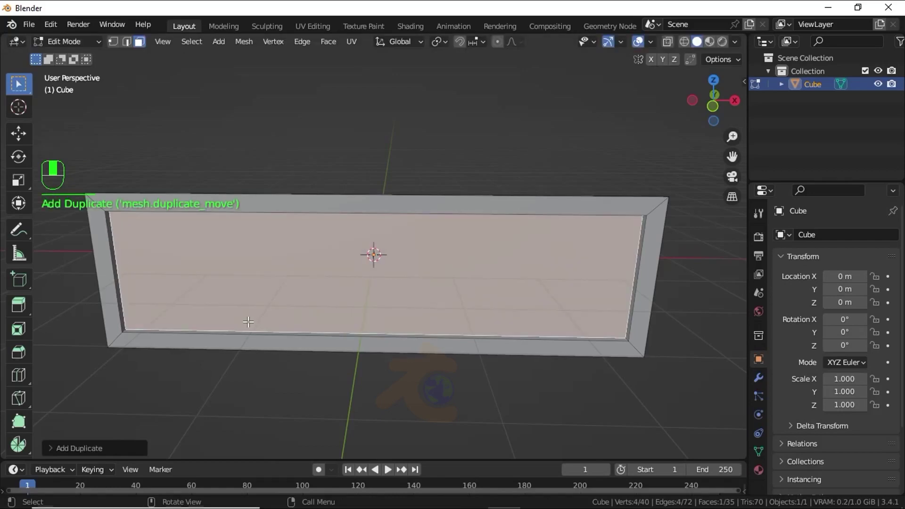
key(p)
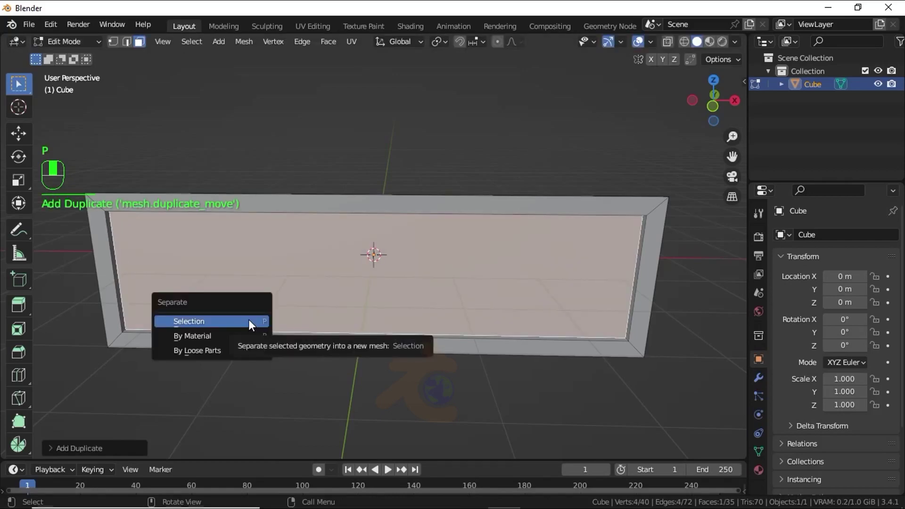
click(211, 321)
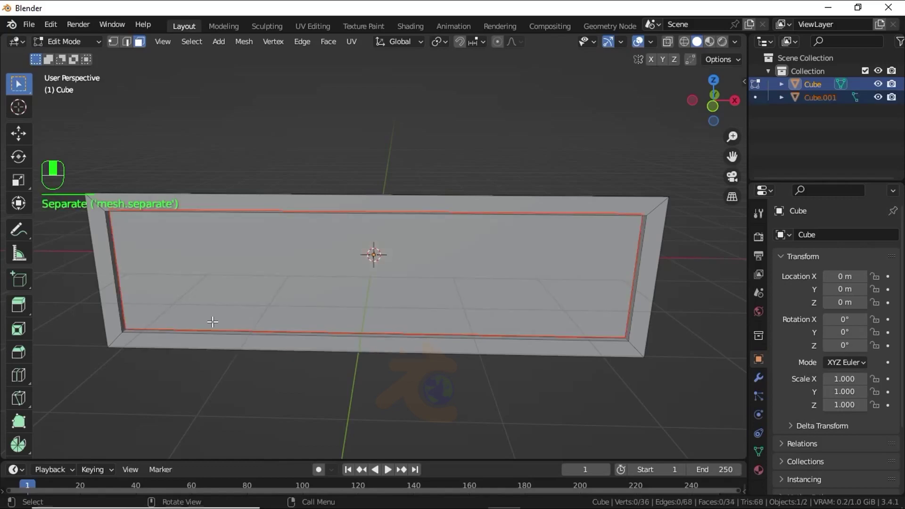
Return to Object Mode and select only Cube.001 in the Outliner
click(72, 45)
click(75, 55)
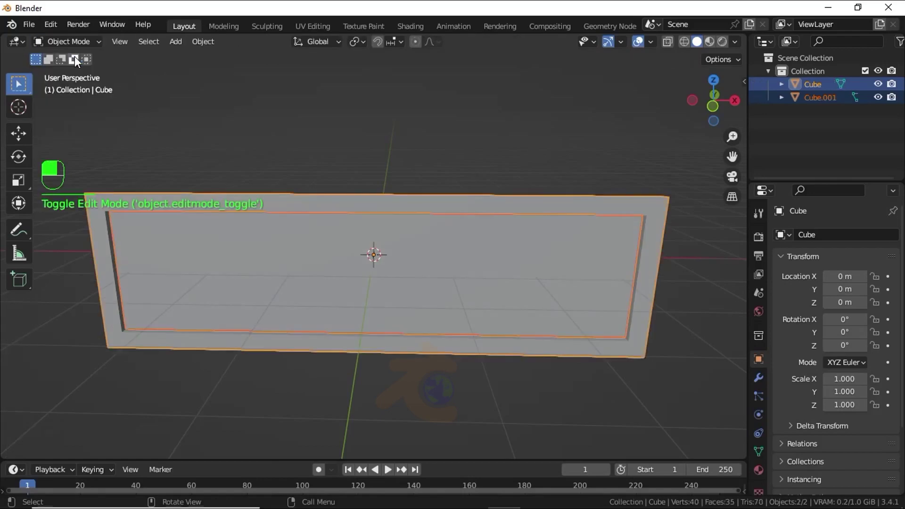
shift+click(816, 100)
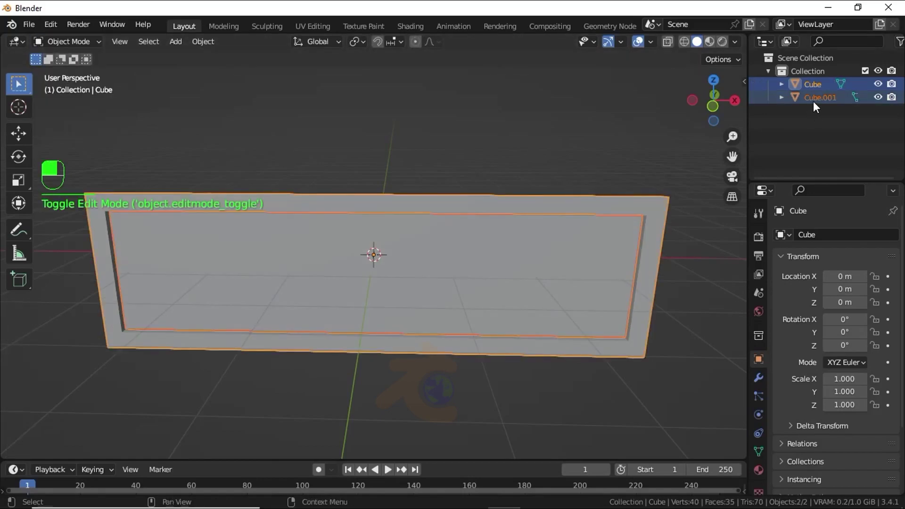
click(818, 99)
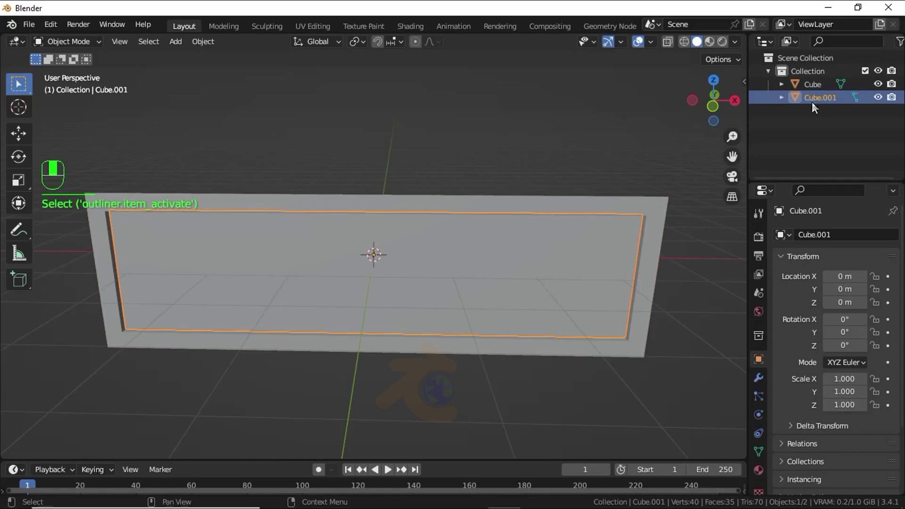
In Cube.001's Edit Mode, extrude the panel face about 0.17 m along Y
key(Tab)
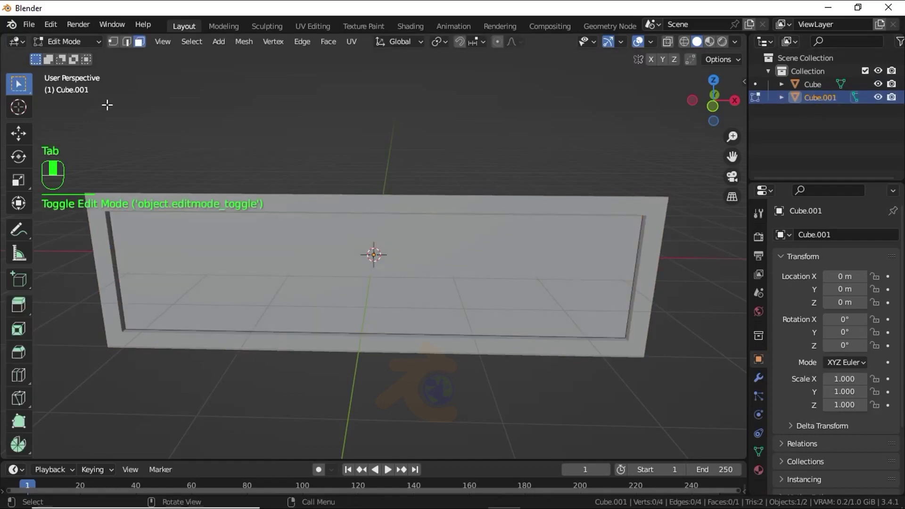
scroll(237, 213, down, 2)
middle_drag(237, 214, 257, 257)
click(226, 246)
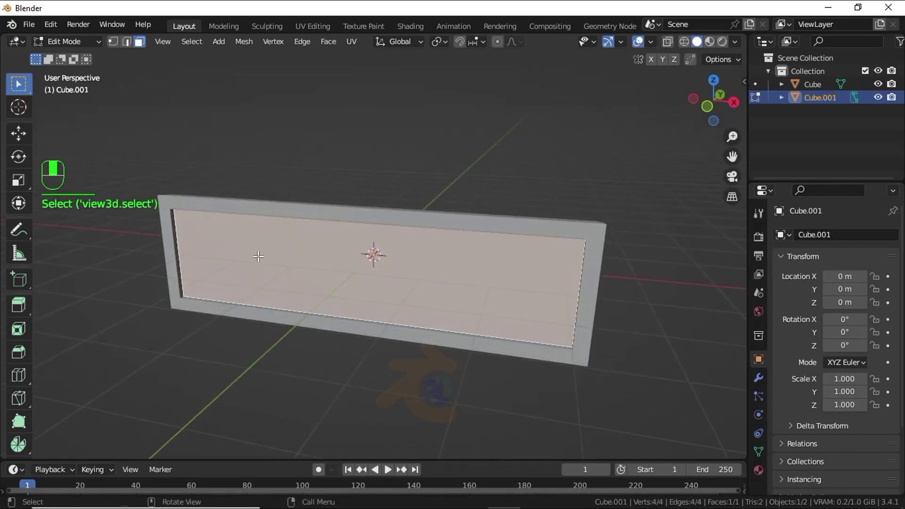
key(e)
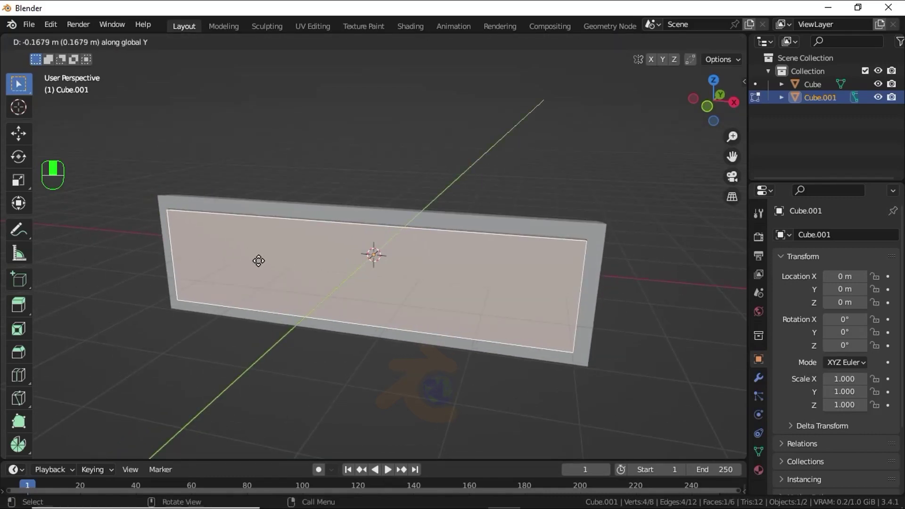
click(257, 261)
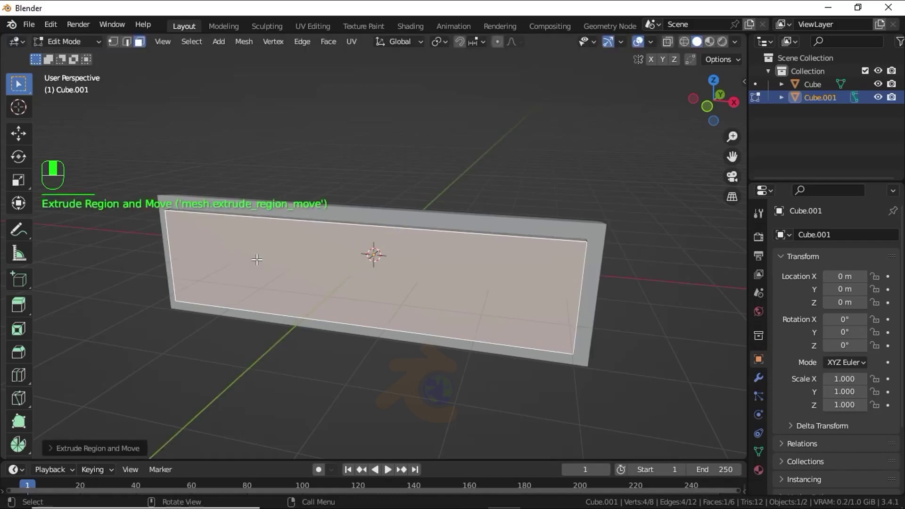
key(KP_7)
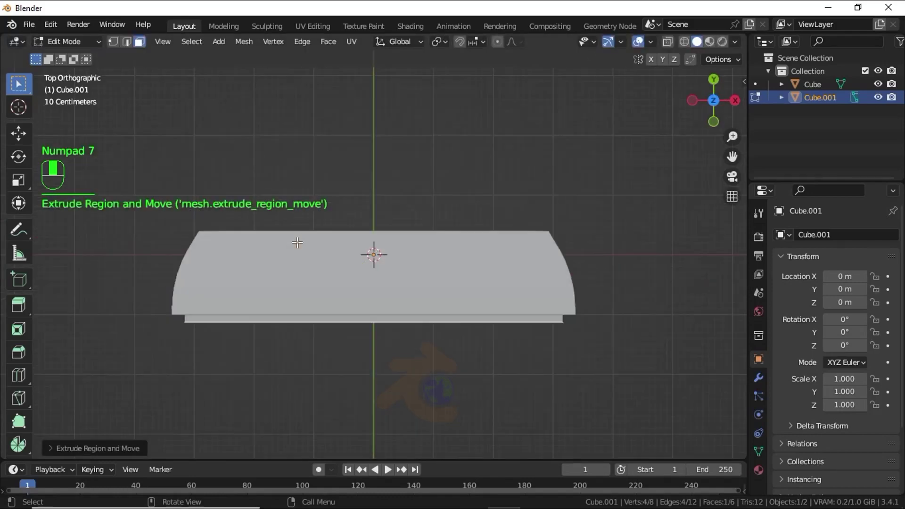
scroll(291, 242, up, 2)
shift+middle_drag(292, 241, 292, 219)
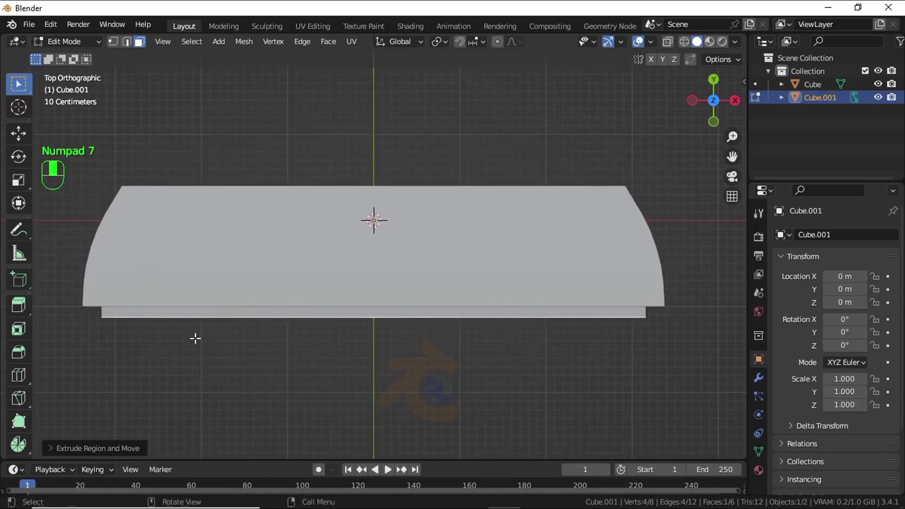
middle_drag(236, 318, 240, 244)
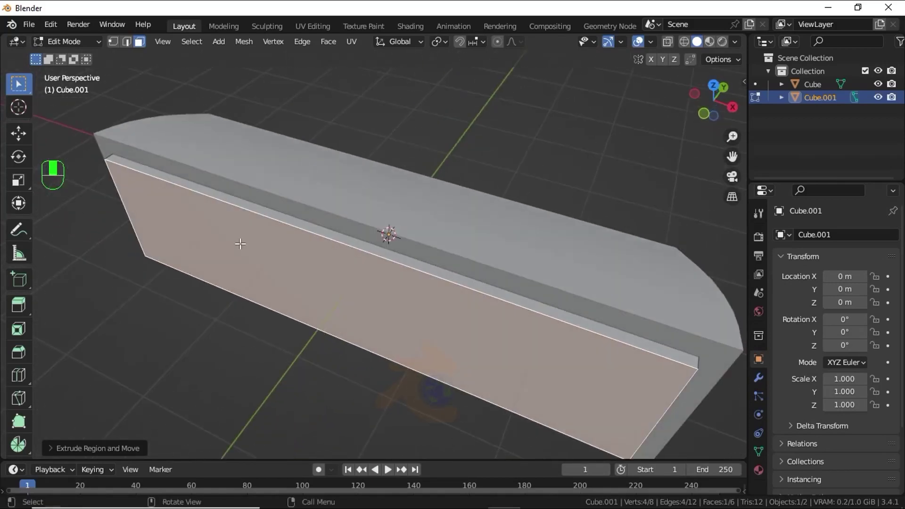
Hide Cube, then separate the panel's large face into its own object
click(878, 84)
middle_drag(590, 221, 358, 188)
click(219, 275)
scroll(219, 275, down, 1)
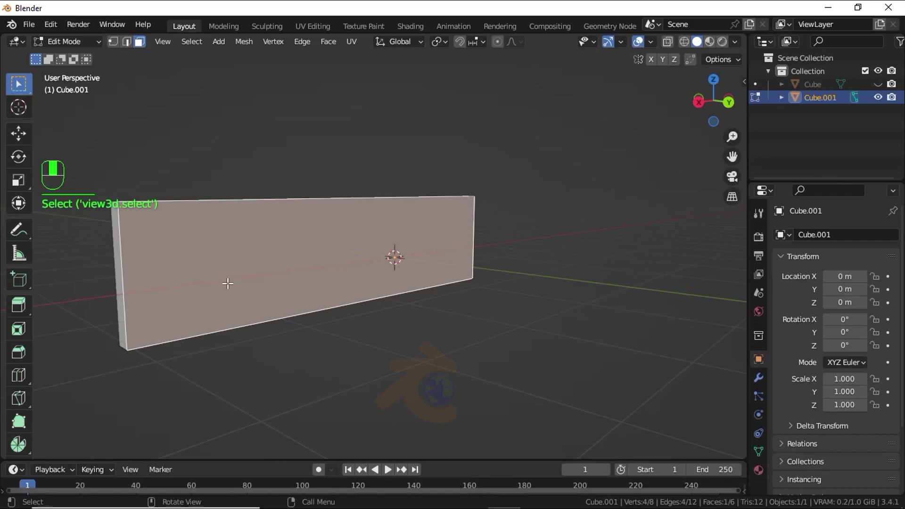
key(p)
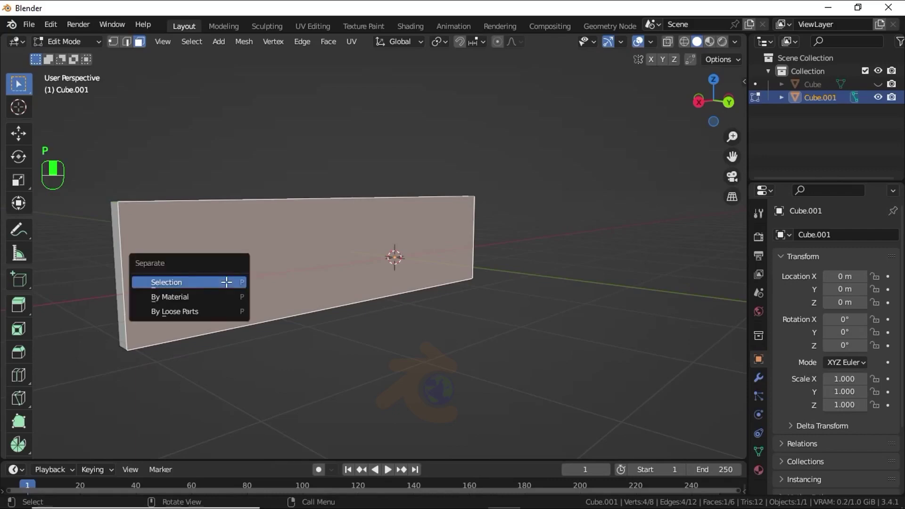
click(201, 284)
Select Cube.002 and scale all its geometry down to about 0.98
key(Tab)
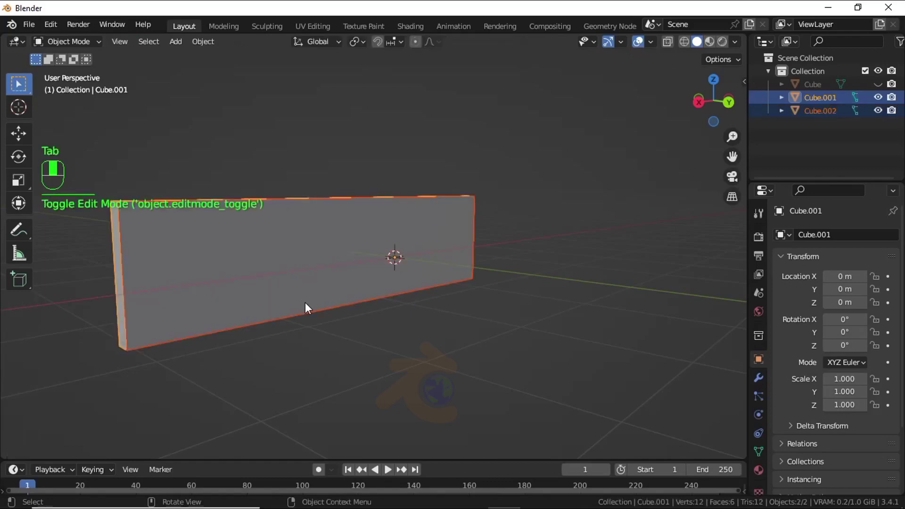
click(822, 112)
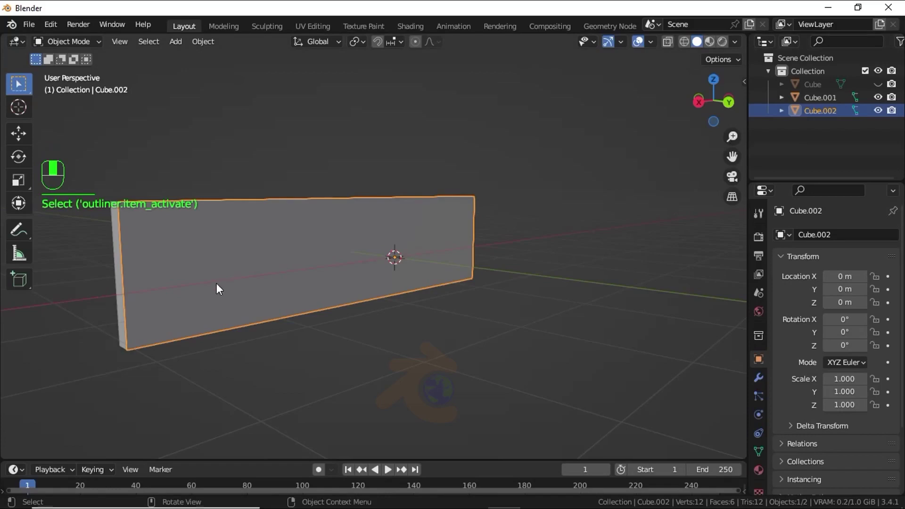
key(Tab)
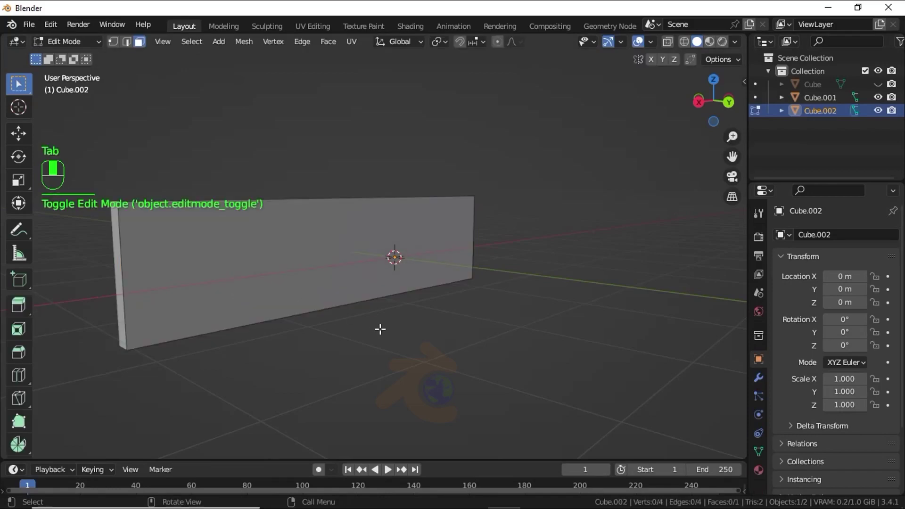
key(a)
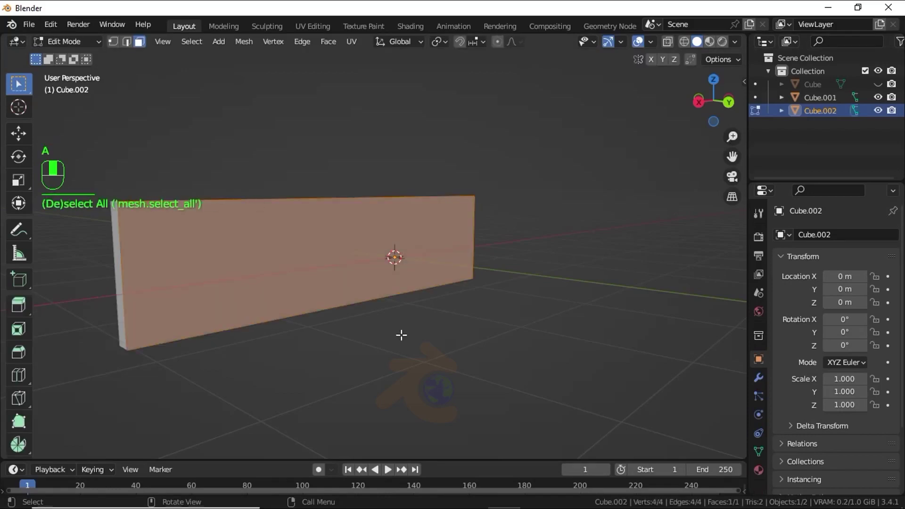
key(s)
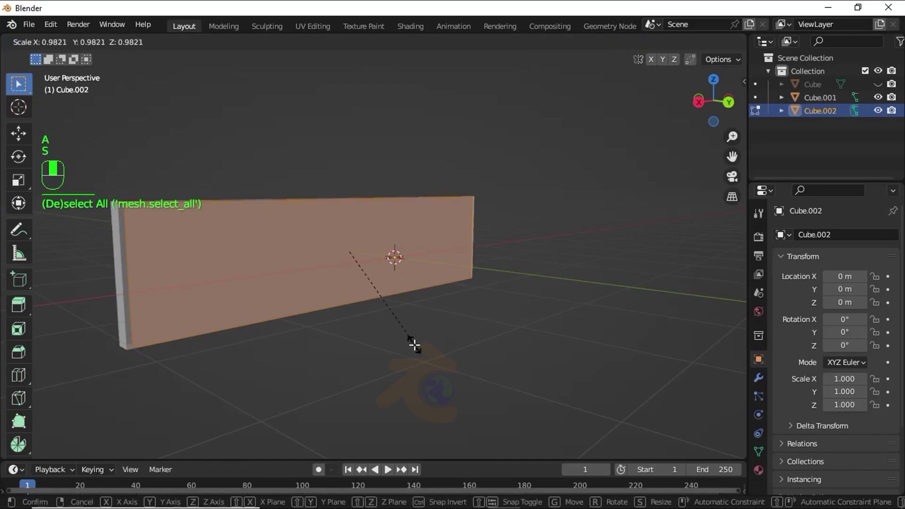
click(415, 345)
middle_drag(415, 345, 273, 370)
Move the Cube.002 object to Y −0.1153 m and deselect it
key(Tab)
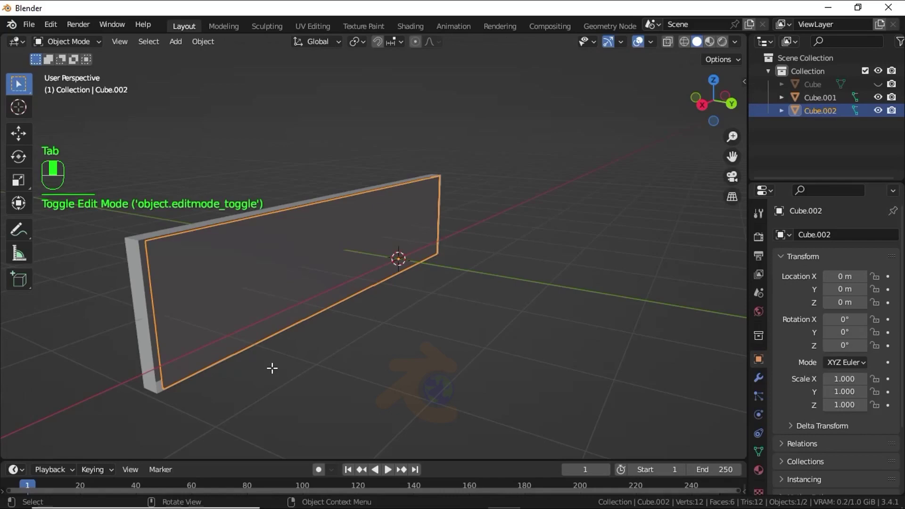
key(g)
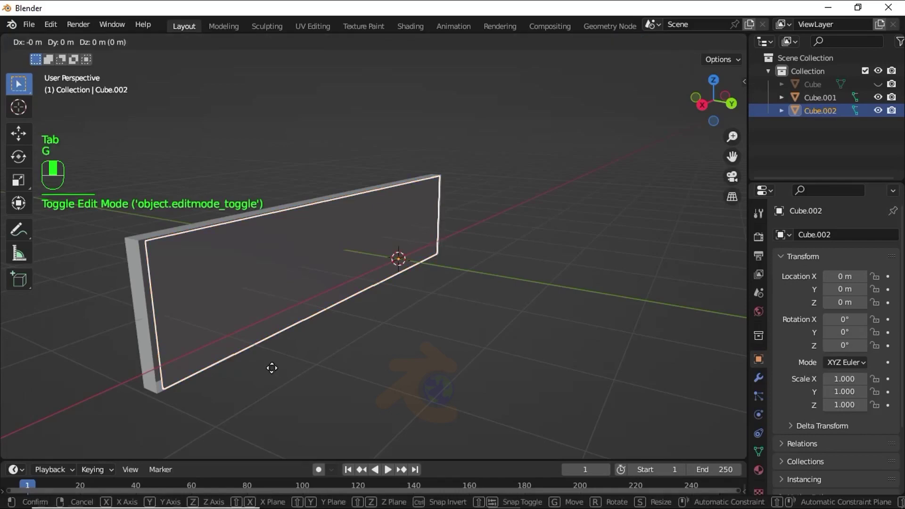
key(y)
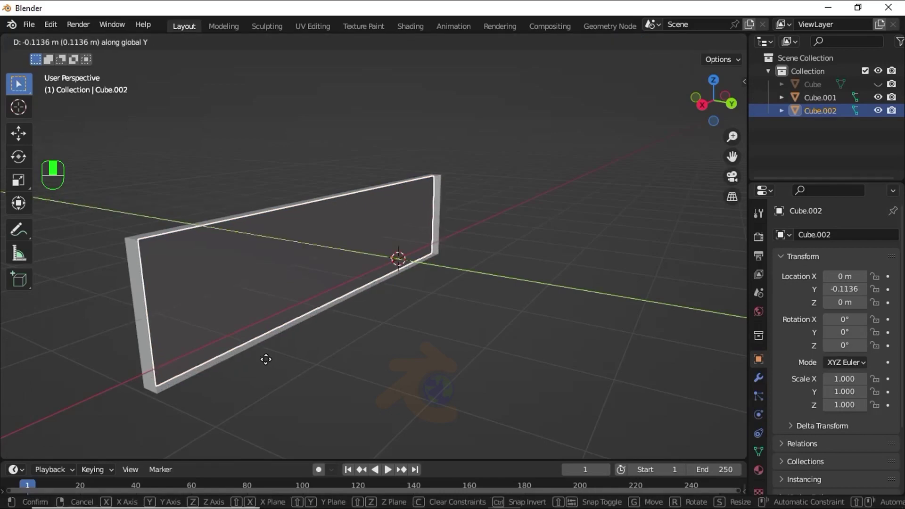
click(266, 359)
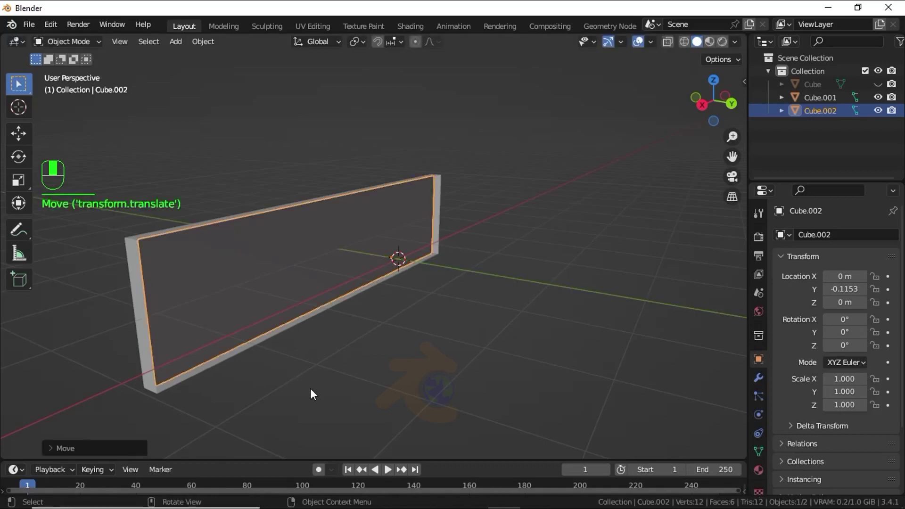
click(267, 389)
middle_drag(267, 389, 412, 344)
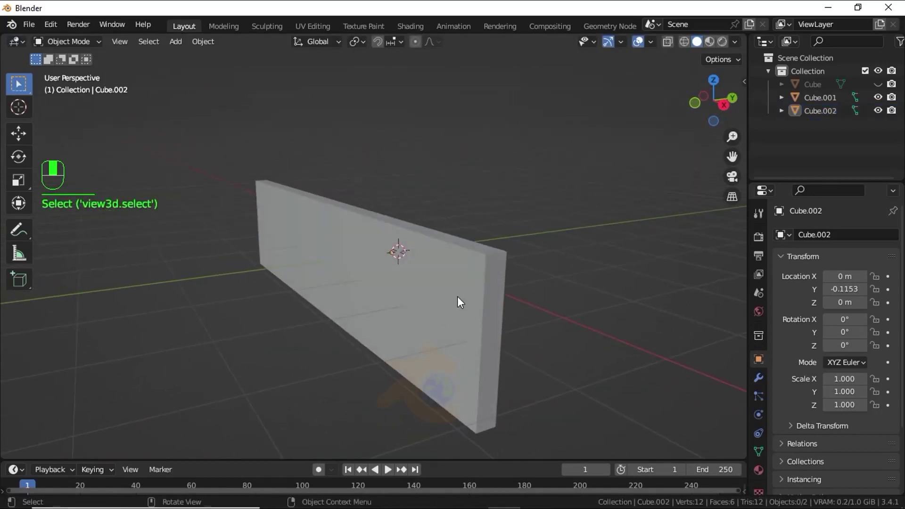
Enter Edit Mode on Cube.001 and select the wall's front face
click(467, 284)
key(Tab)
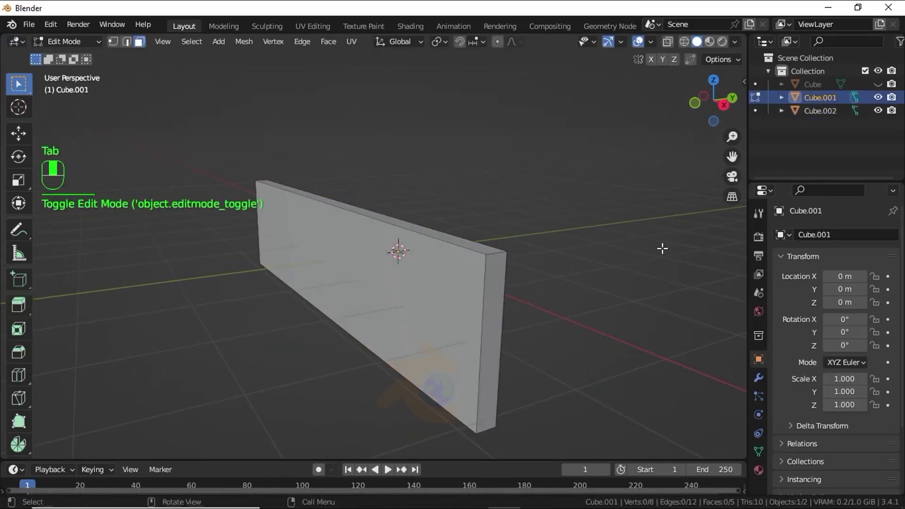
middle_drag(127, 104, 324, 226)
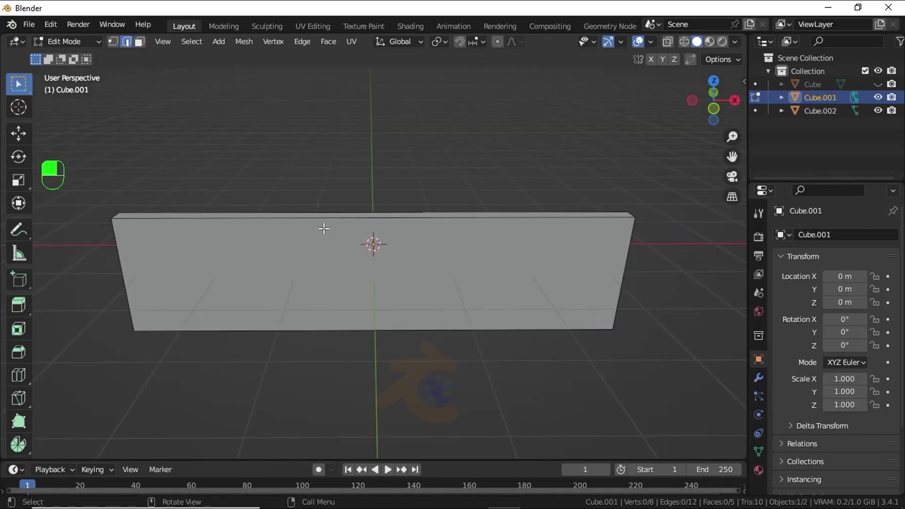
click(126, 41)
click(218, 267)
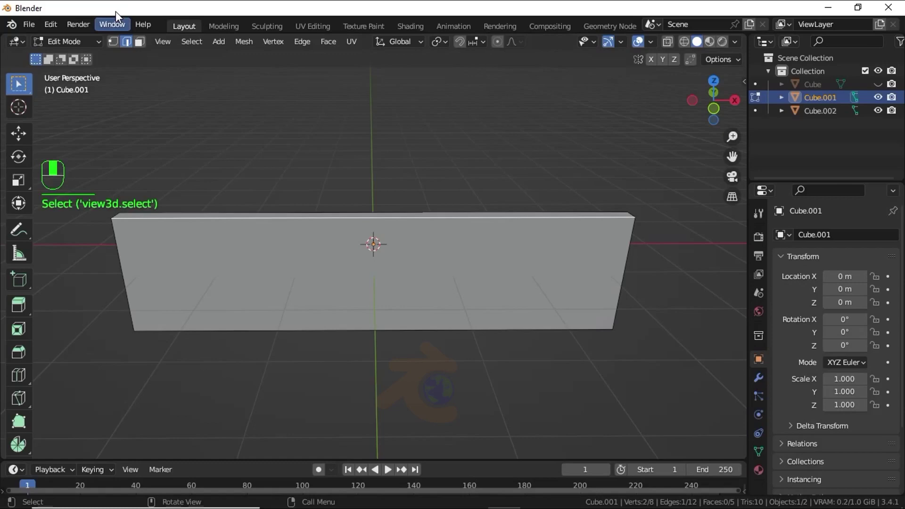
click(138, 42)
click(211, 272)
Scale the front face to about 0.97 and bevel it with 4 segments, about 0.09 m wide
key(KP_1)
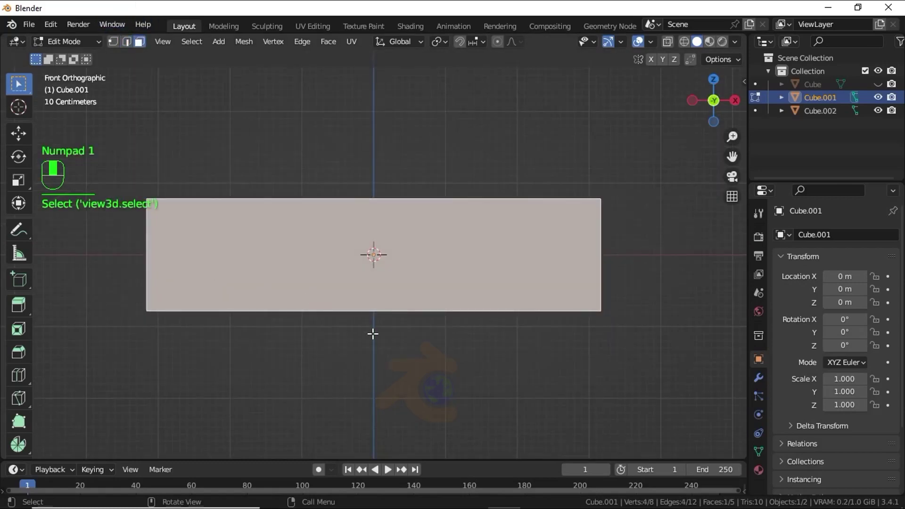
key(s)
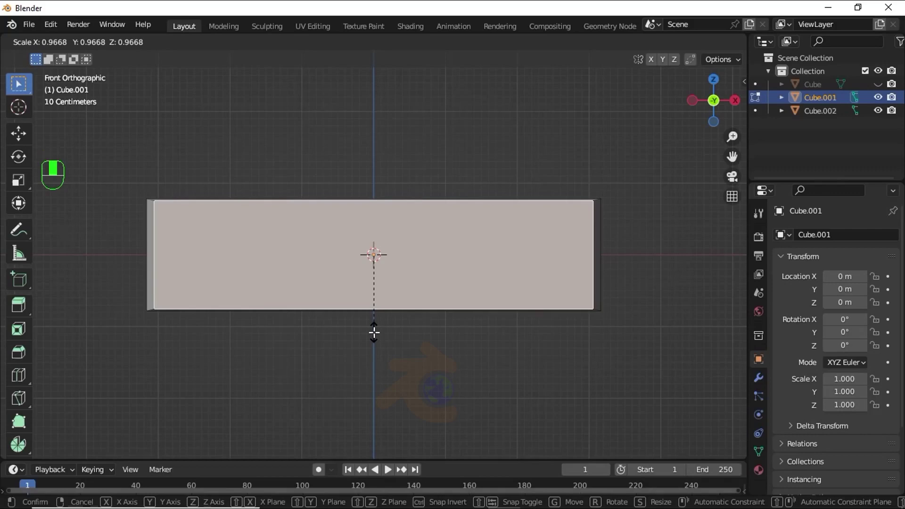
click(374, 332)
middle_drag(373, 332, 309, 348)
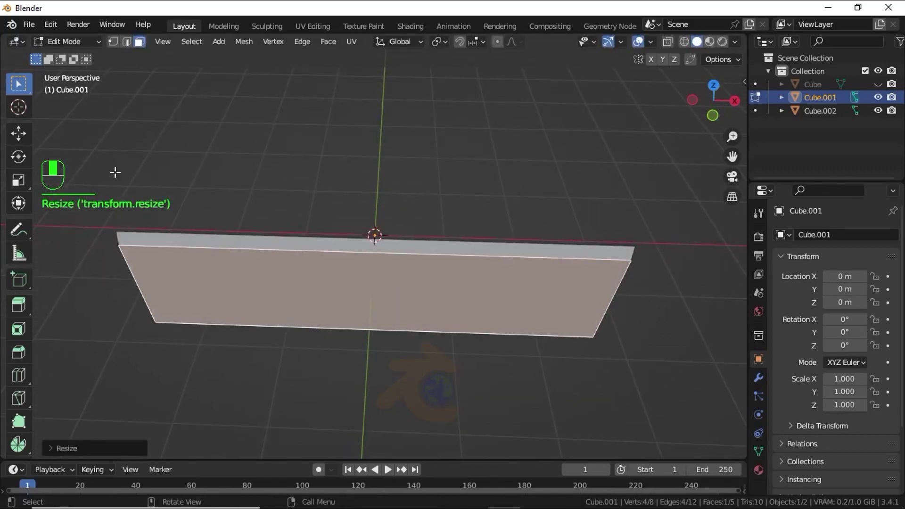
key(ctrl+b)
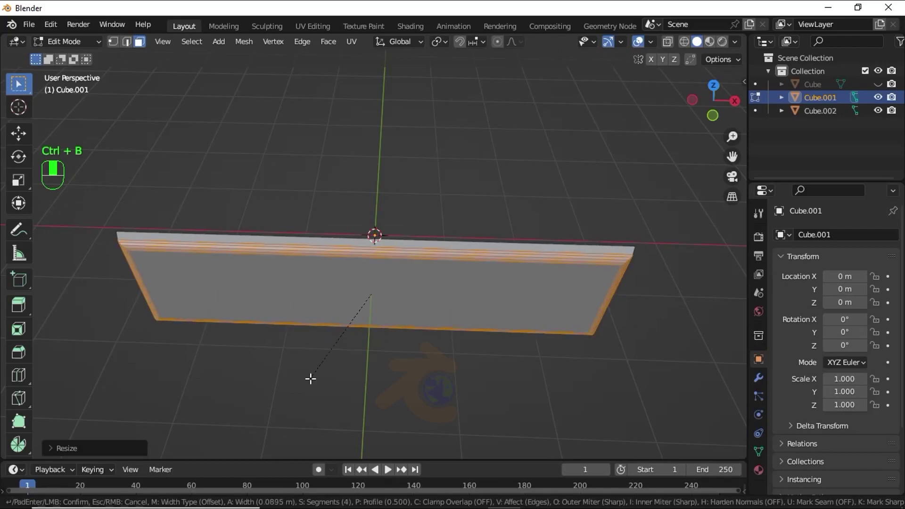
Confirm the front bevel and add about 36 vertical loop cuts across the wall
click(312, 382)
middle_drag(311, 382, 336, 323)
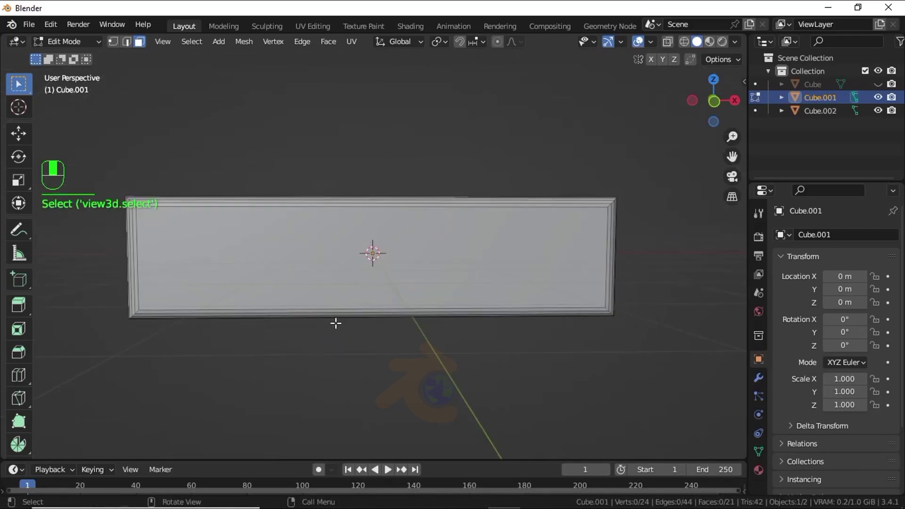
key(ctrl)
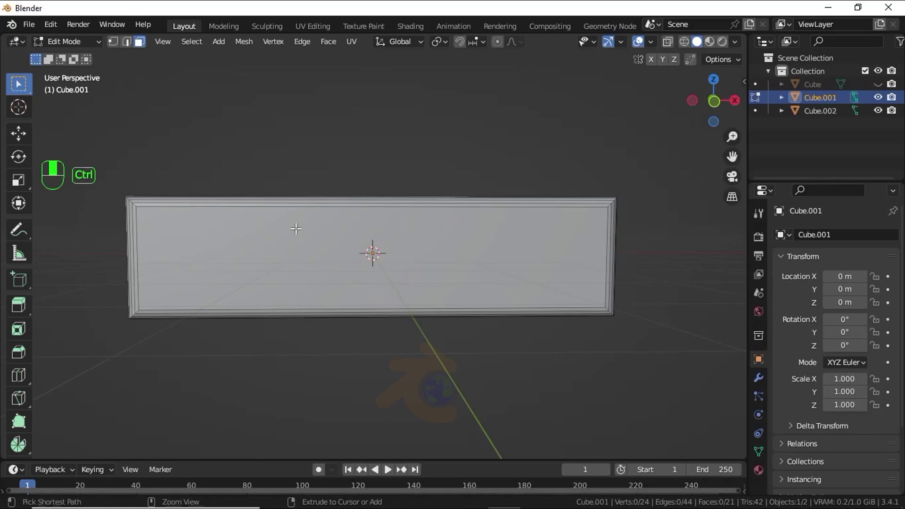
key(ctrl+r)
scroll(296, 229, up, 20)
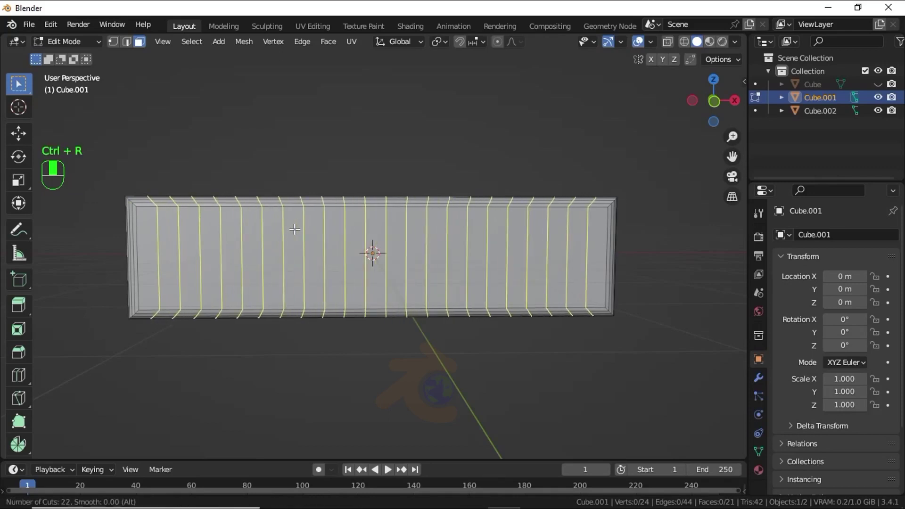
scroll(295, 229, up, 14)
click(295, 229)
Add ten centred horizontal loop cuts, then frame the gridded wall in front view
key(ctrl+r)
scroll(183, 257, up, 5)
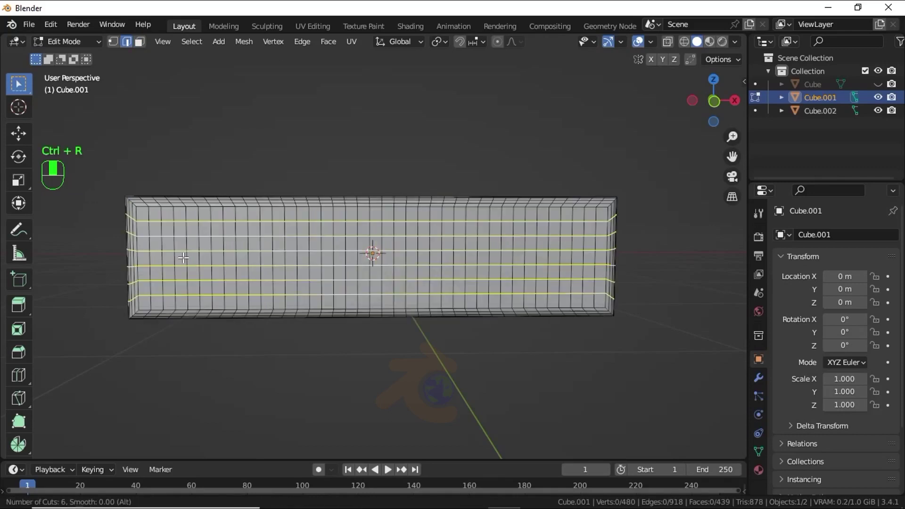
right_click(183, 258)
key(ctrl+r)
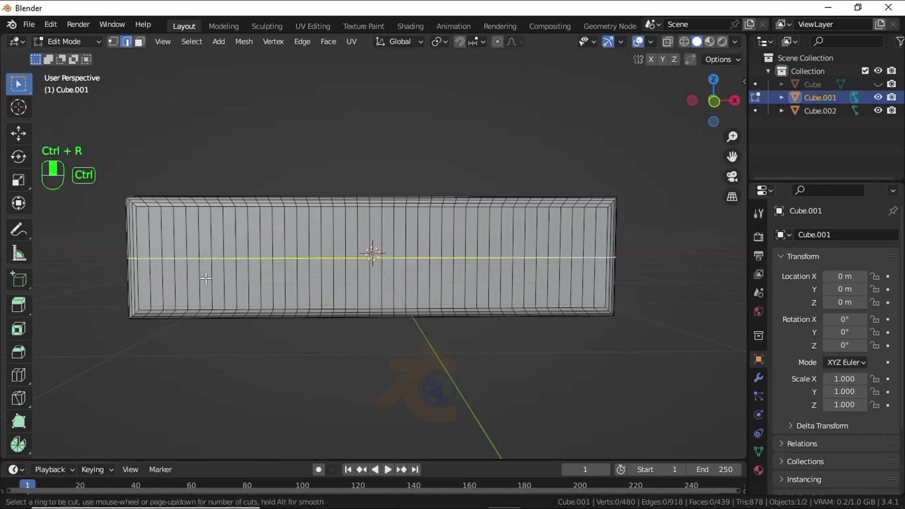
scroll(205, 279, up, 9)
click(205, 278)
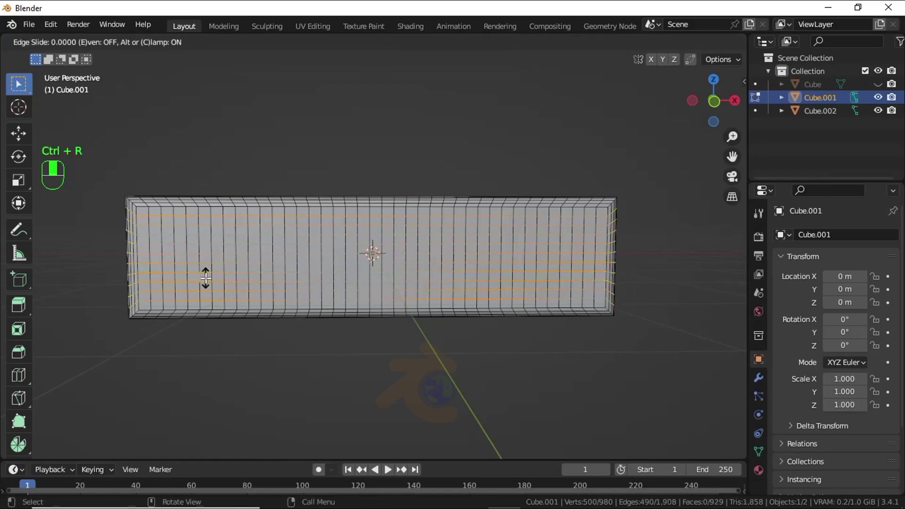
right_click(206, 278)
click(219, 364)
key(KP_1)
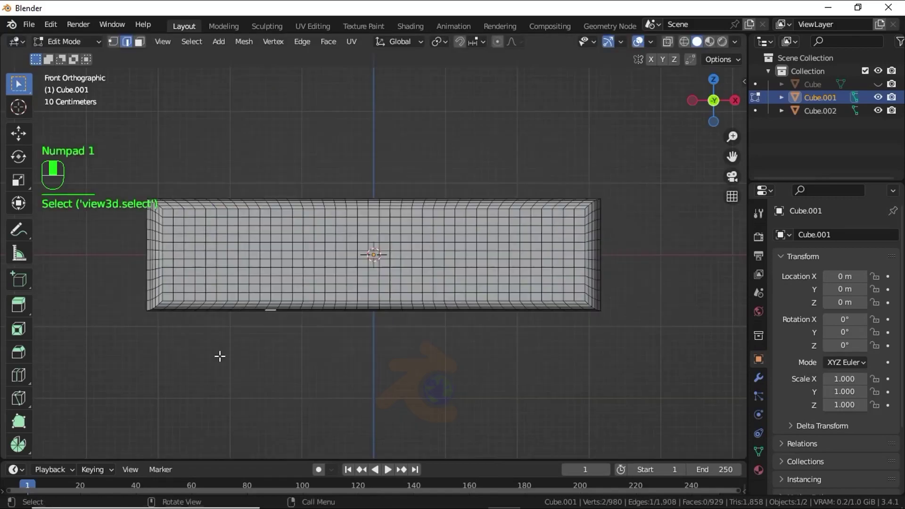
scroll(221, 310, up, 2)
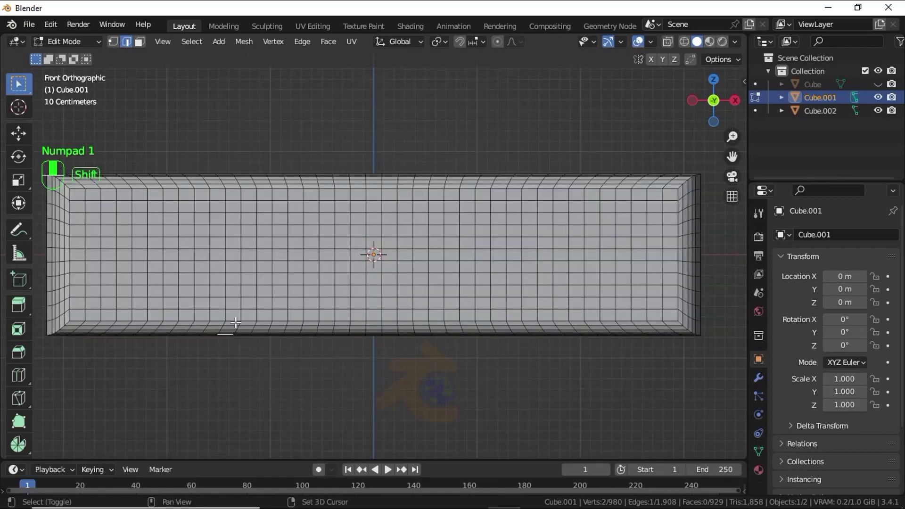
shift+middle_drag(228, 328, 234, 320)
Poke the panel's grid faces, then convert the triangles into diagonal diamond quads
key(3)
drag(90, 192, 680, 307)
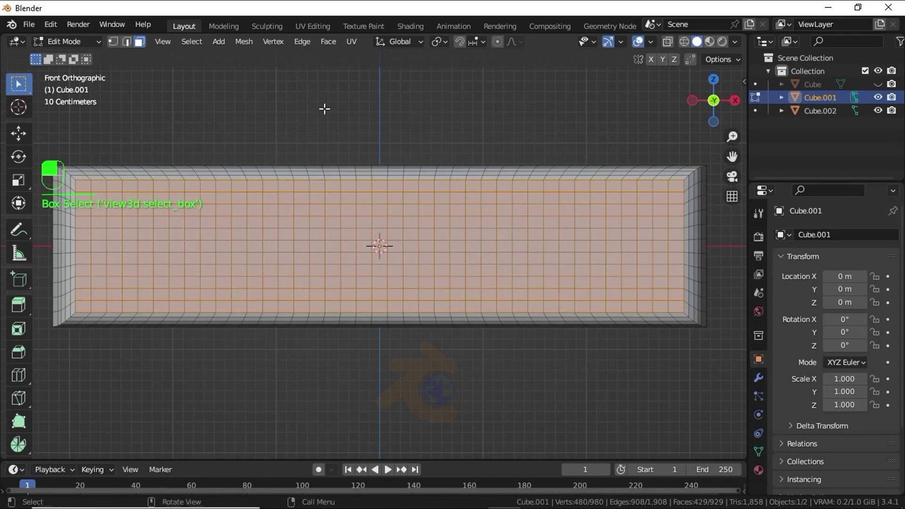
click(328, 43)
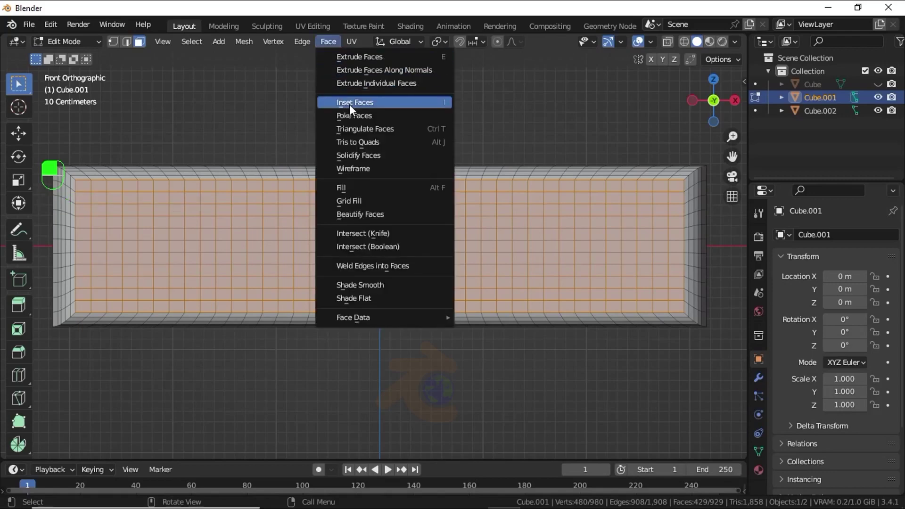
click(379, 115)
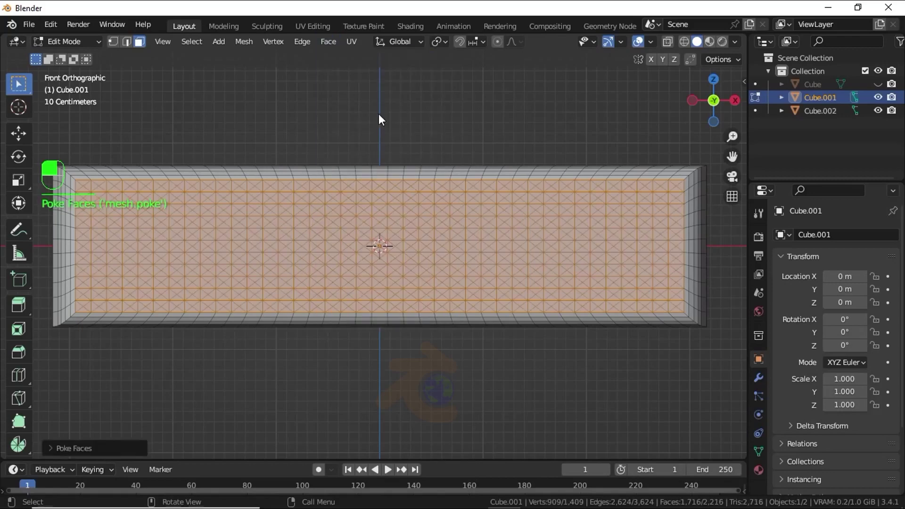
click(330, 42)
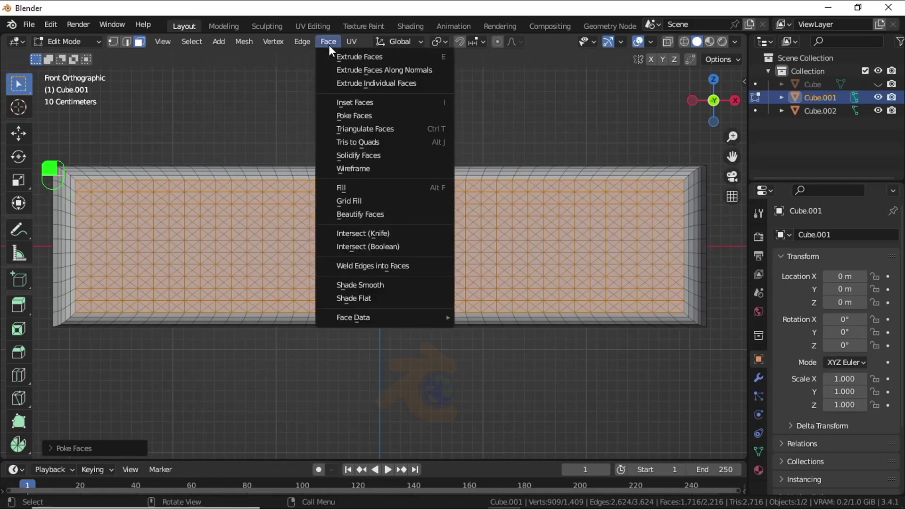
click(357, 141)
scroll(357, 139, up, 2)
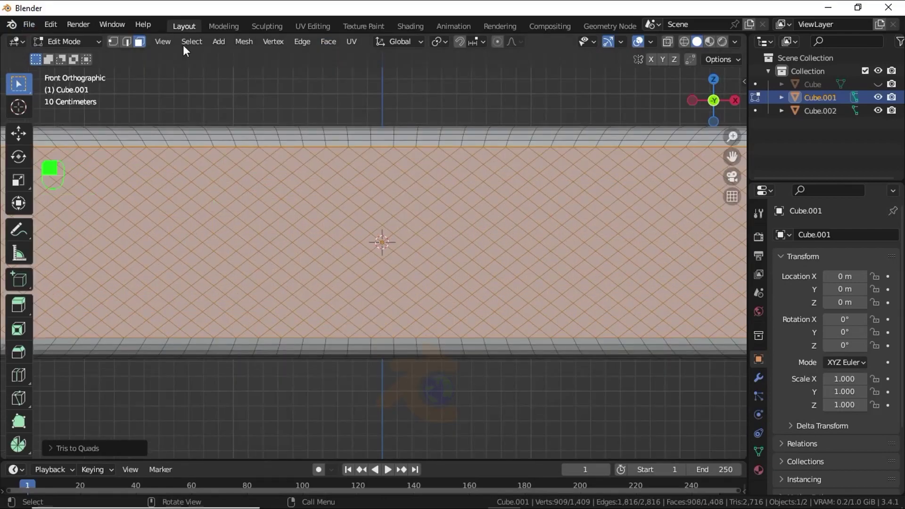
Select one diamond face and select all faces of similar area
click(241, 389)
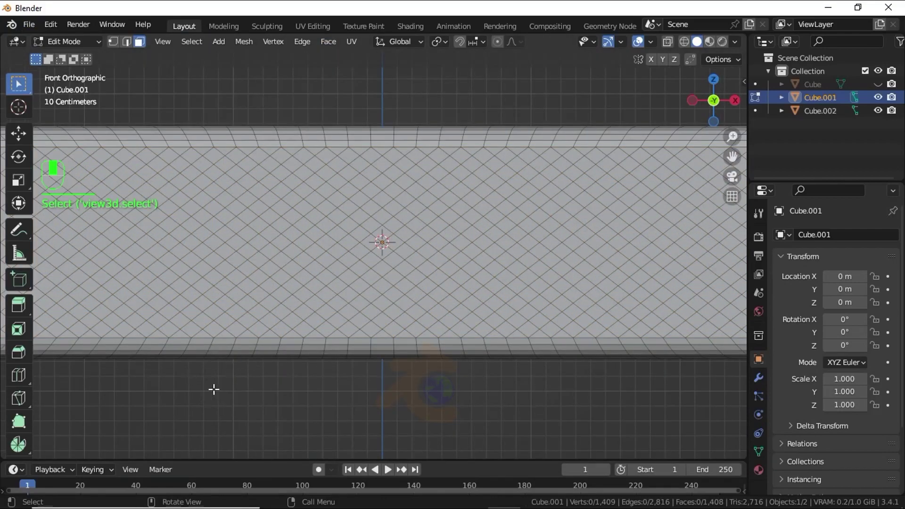
click(159, 250)
key(shift+g)
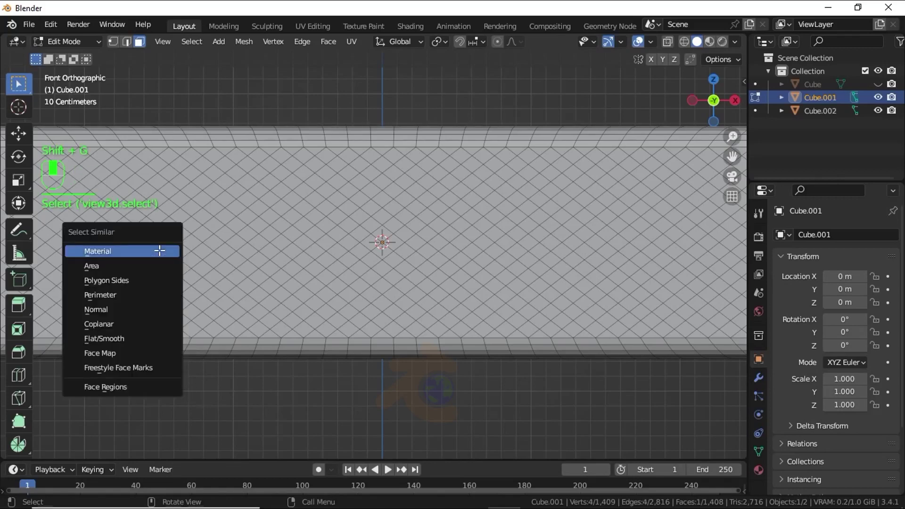
click(138, 265)
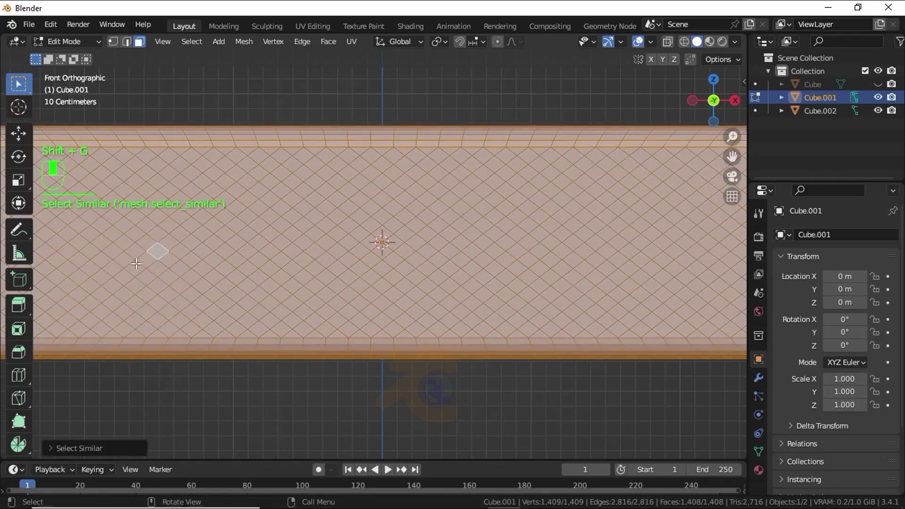
Lower the Select Similar threshold to 0.0011, keeping only the 808 full diamonds
click(52, 449)
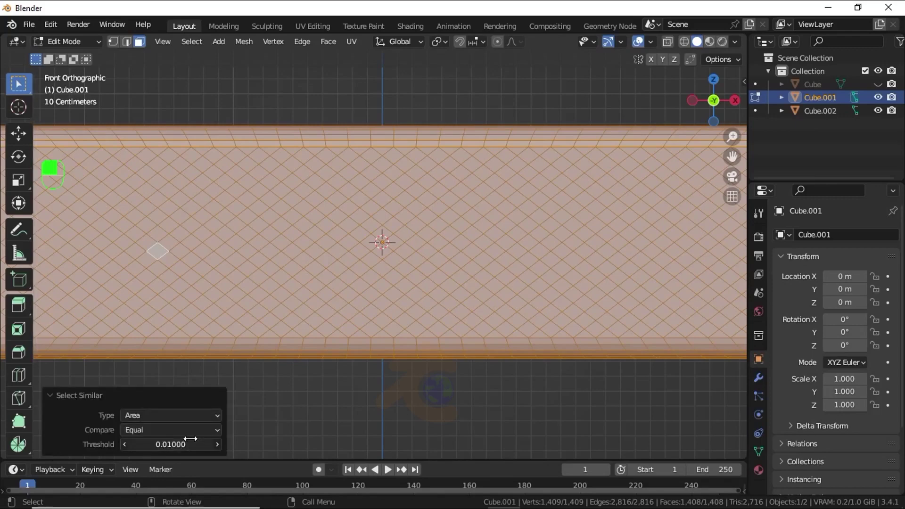
drag(191, 439, 131, 390)
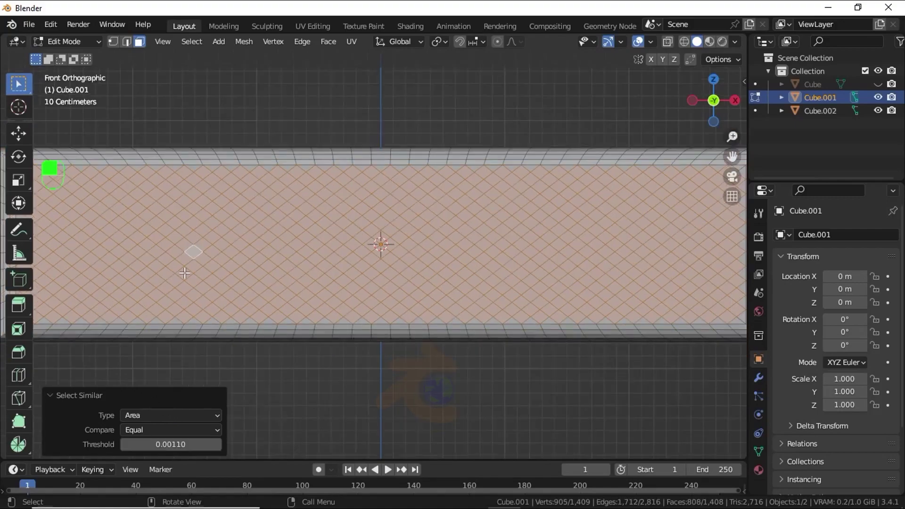
scroll(311, 201, down, 1)
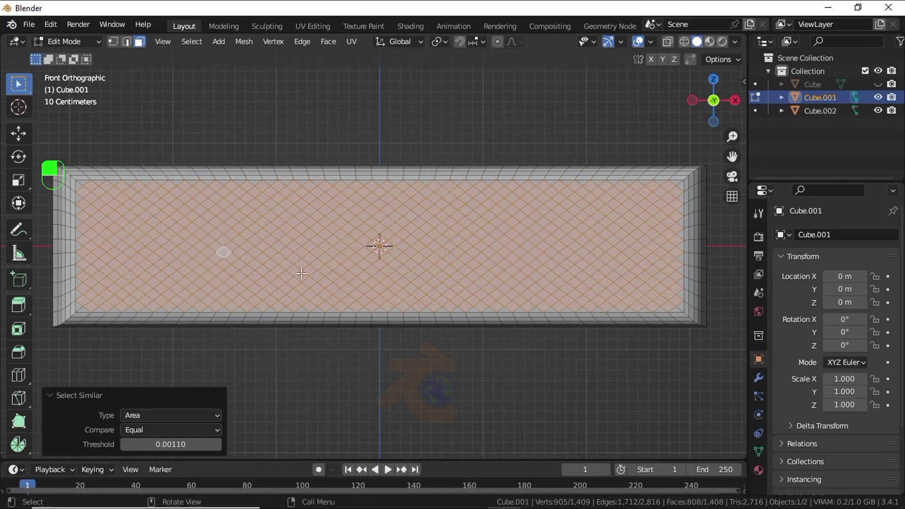
scroll(301, 273, up, 3)
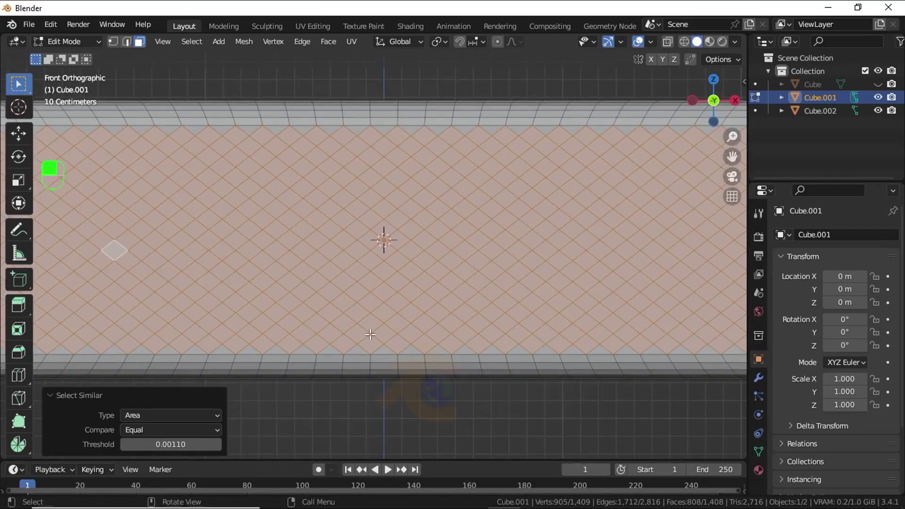
Inset each of the 808 diamond faces individually by 0.01575 m
key(i)
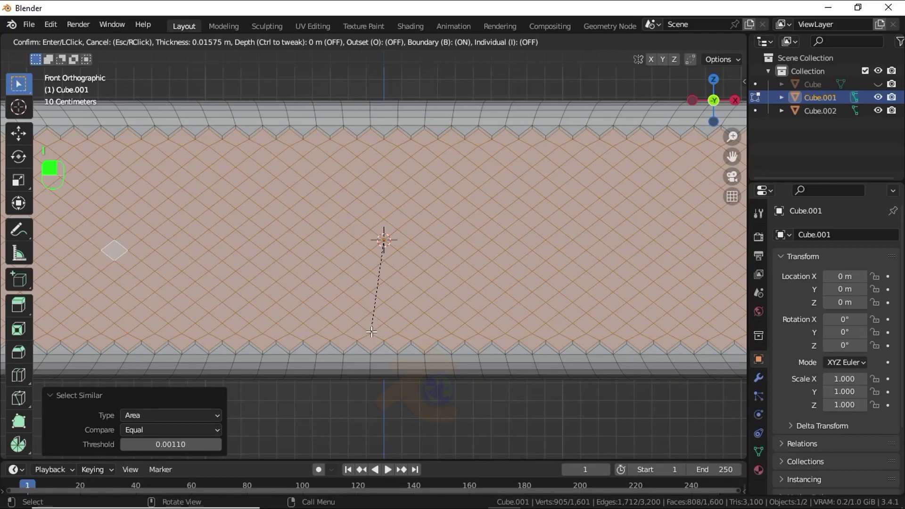
click(372, 332)
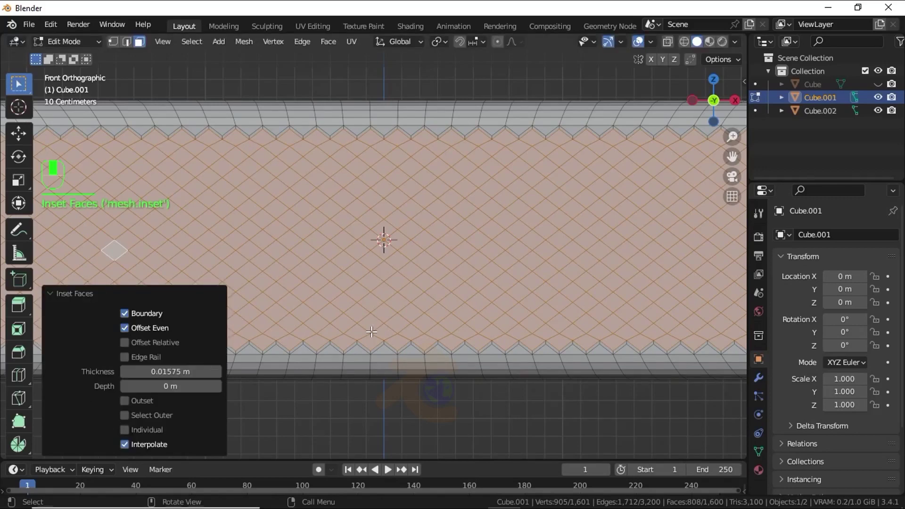
click(127, 433)
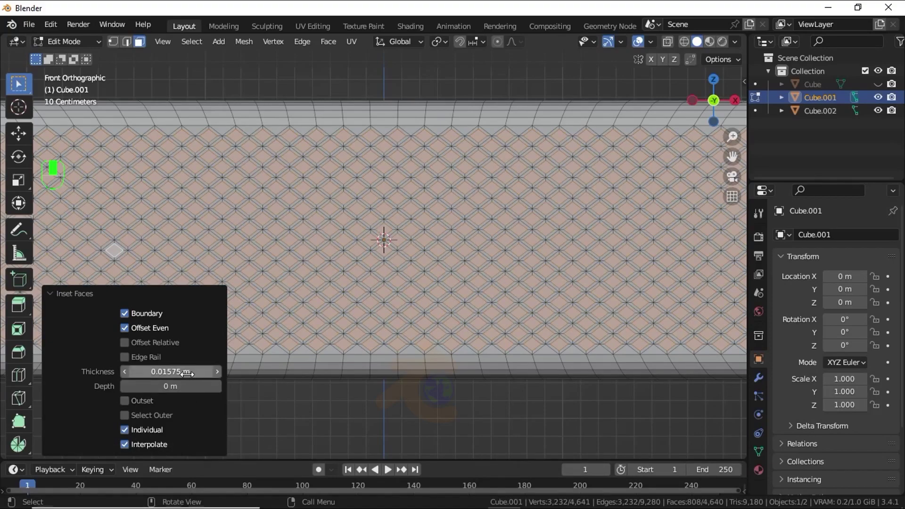
scroll(238, 216, up, 2)
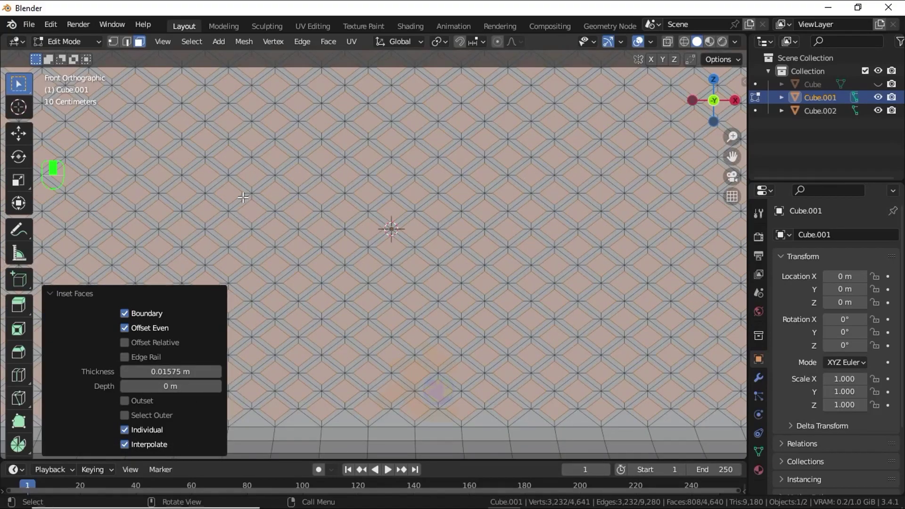
Subdivide the inset diamonds and round them into LoopTools circles of radius 0.03, Regular off
right_click(255, 166)
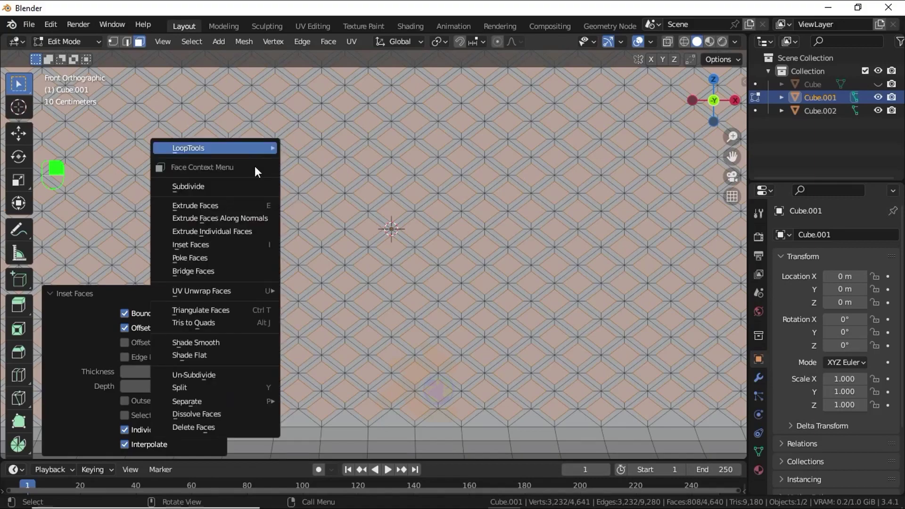
click(204, 187)
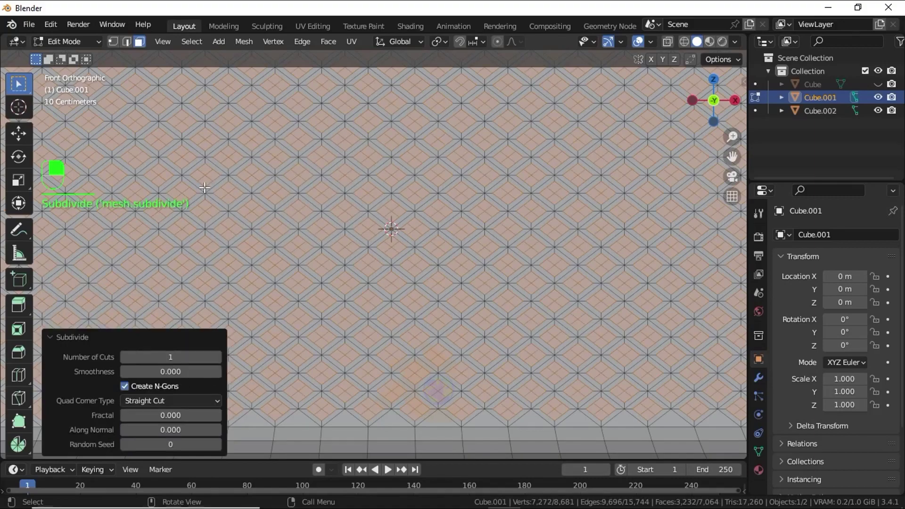
right_click(267, 197)
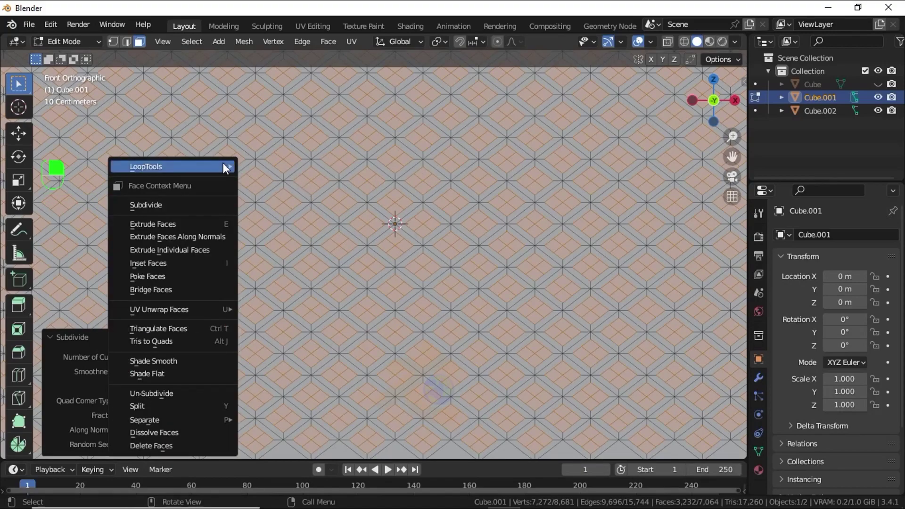
mouse_move(175, 166)
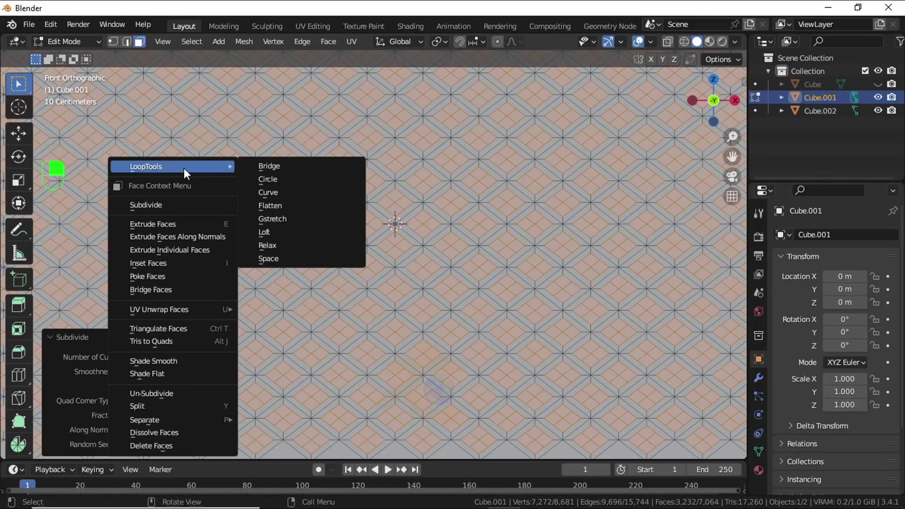
click(260, 180)
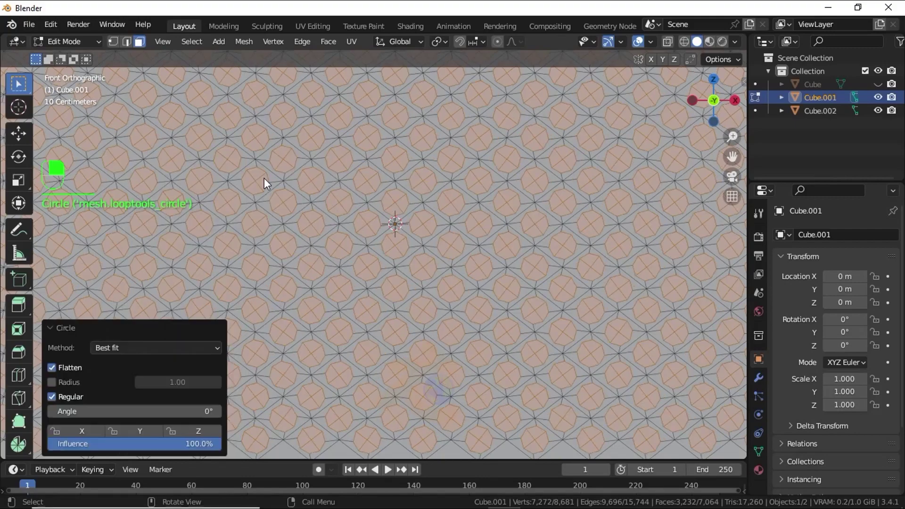
click(68, 383)
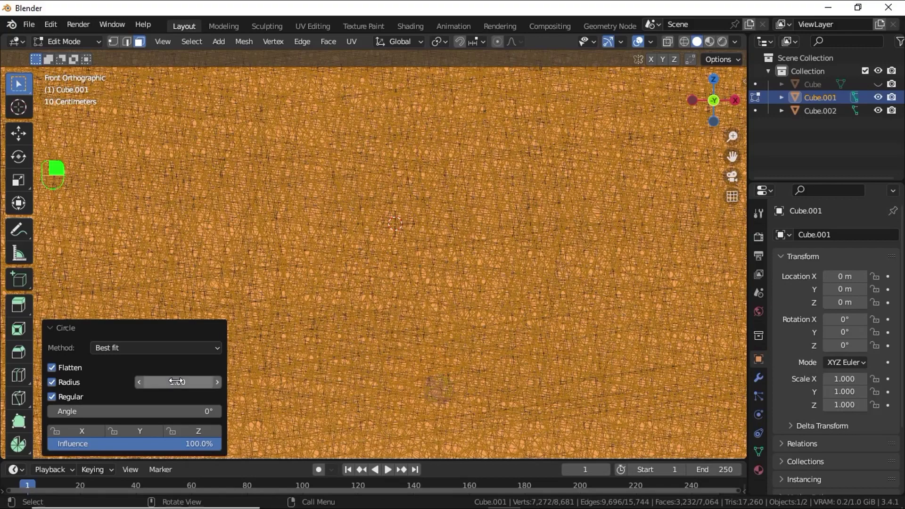
drag(172, 383, 110, 372)
click(70, 396)
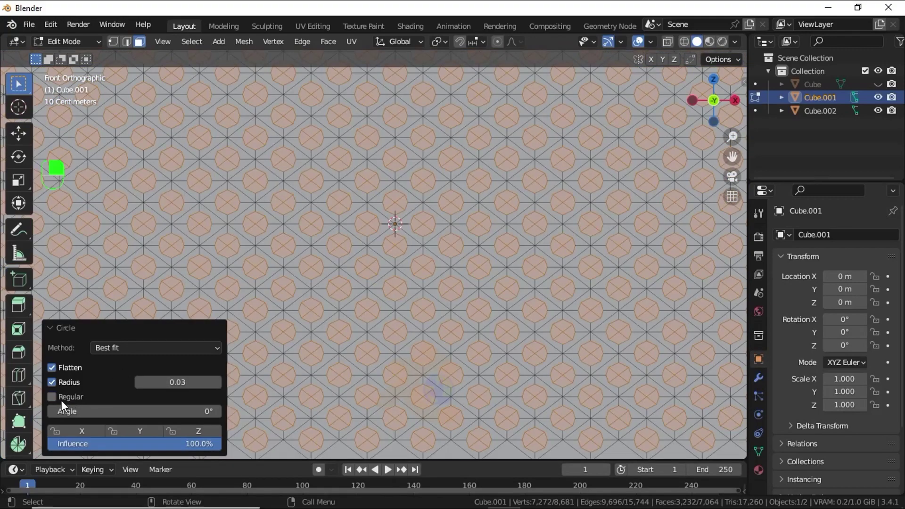
scroll(305, 235, down, 5)
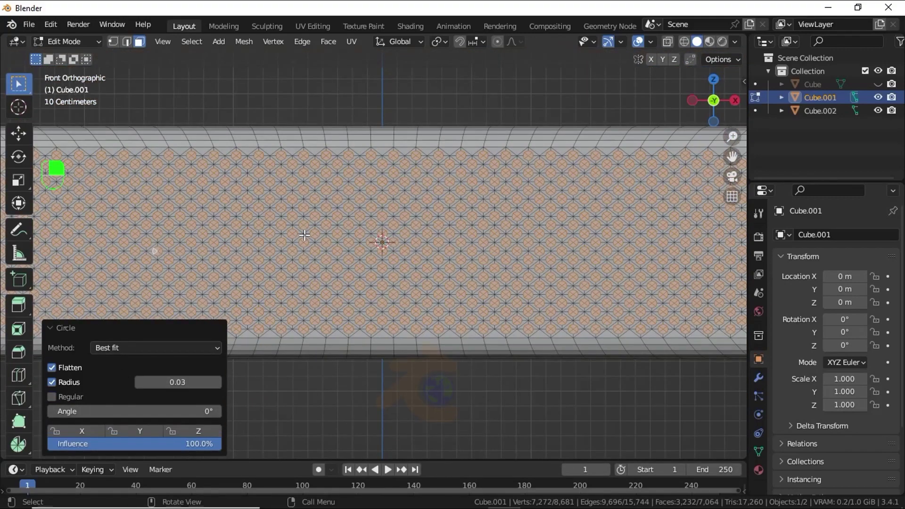
scroll(303, 235, down, 1)
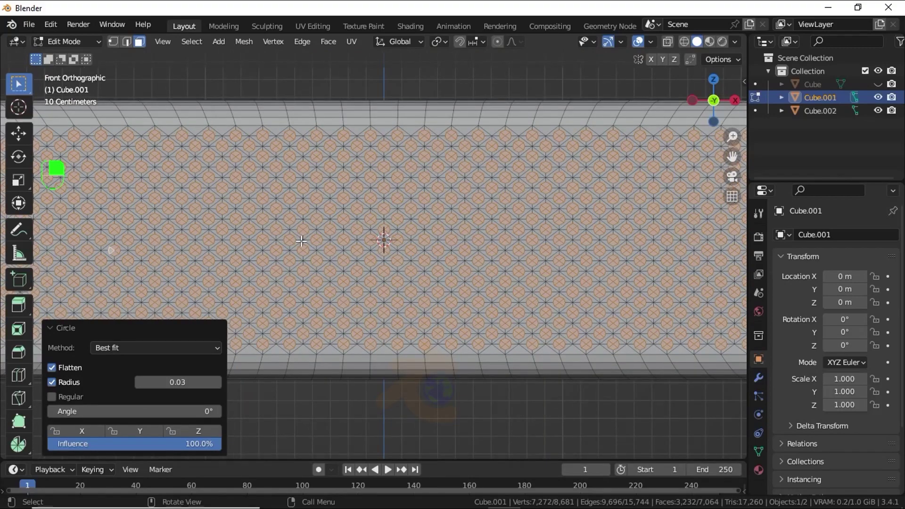
Delete the circular faces to punch round holes and return to Object Mode
key(x)
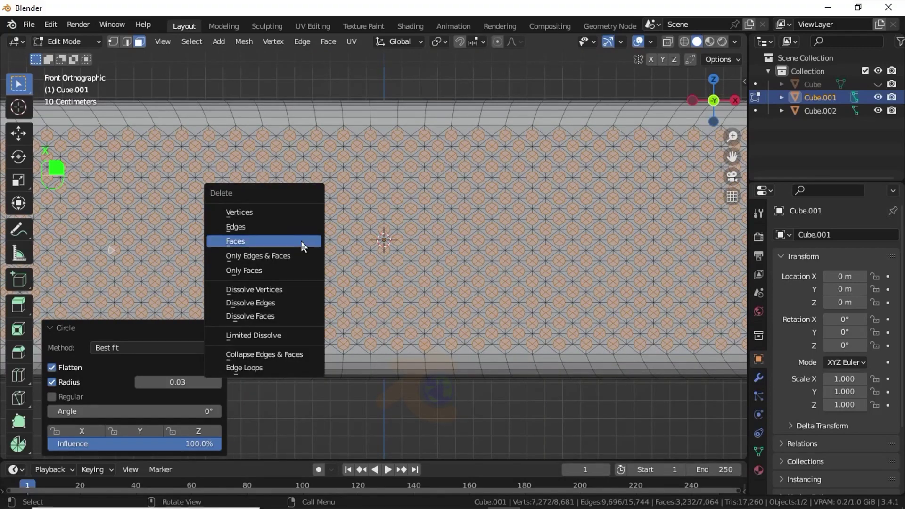
click(301, 241)
key(Tab)
middle_drag(307, 236, 321, 231)
Unhide the frame object Cube and select it
click(877, 85)
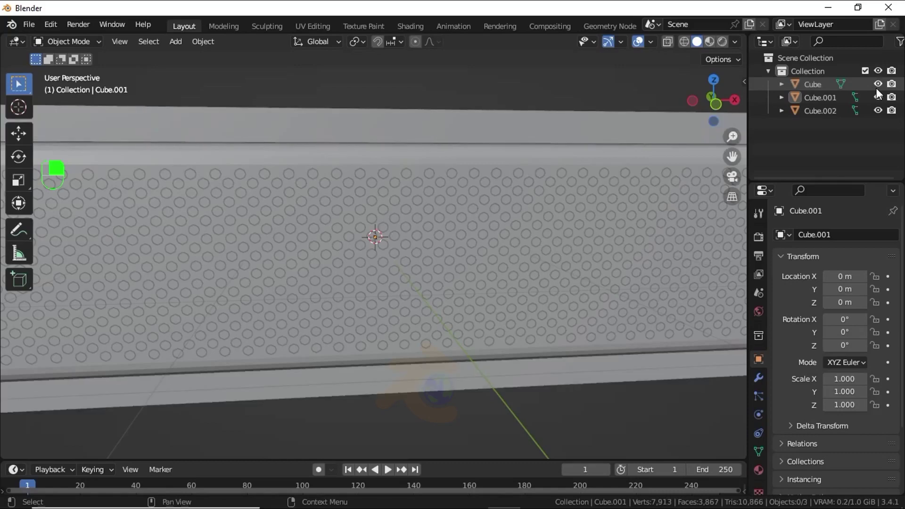
scroll(578, 183, down, 6)
middle_drag(578, 183, 532, 244)
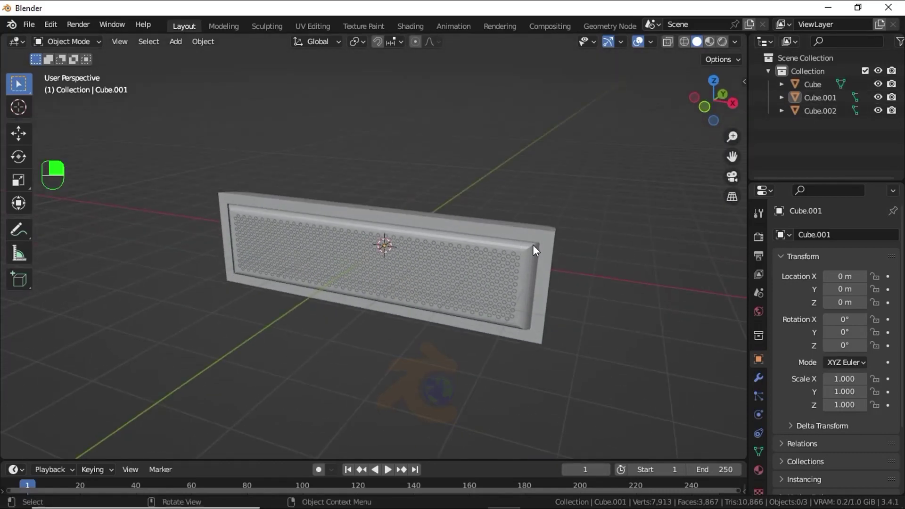
click(546, 232)
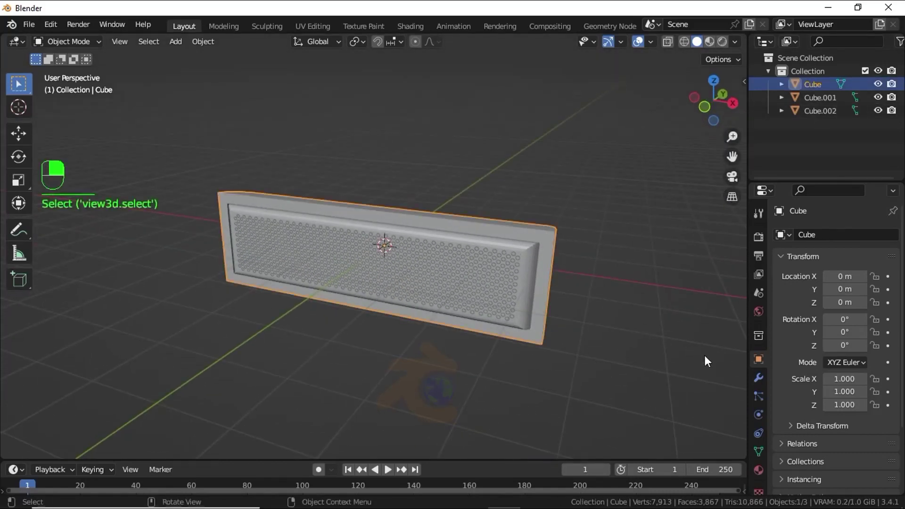
Add a Bevel modifier to the Cube frame and raise its segments to 3
click(762, 381)
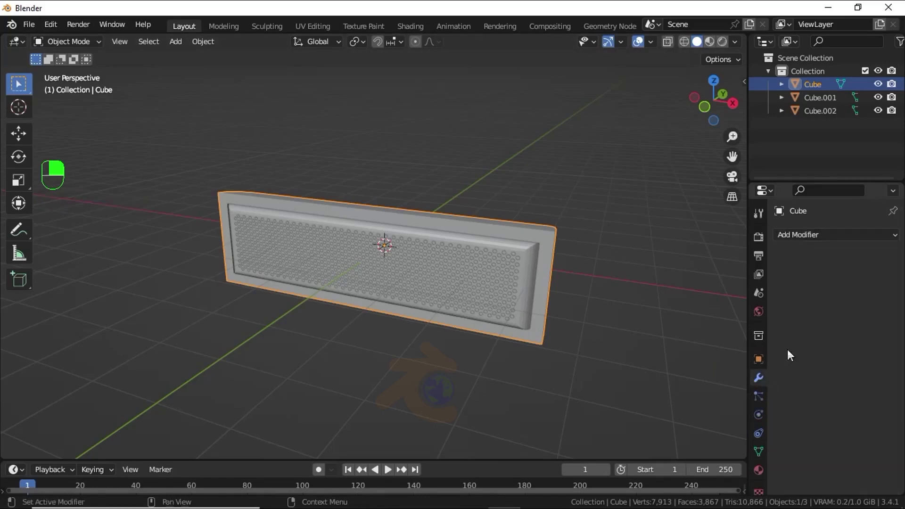
click(807, 234)
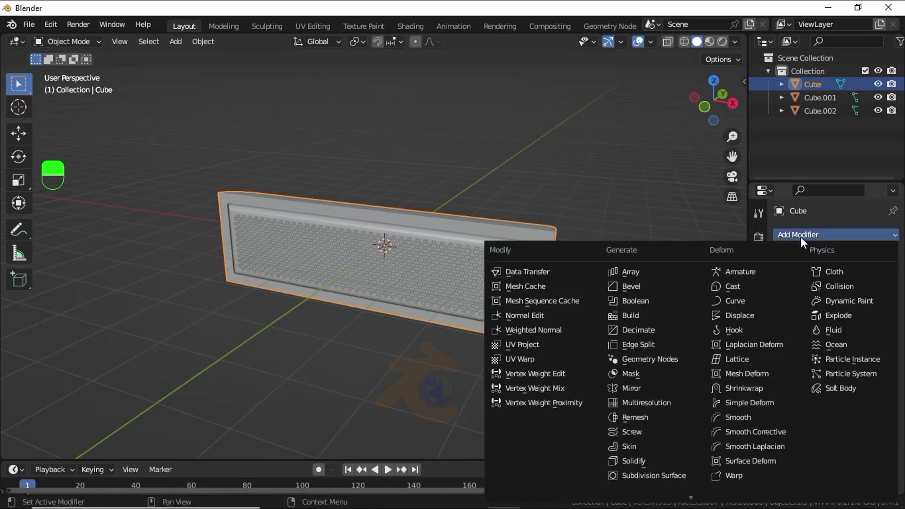
click(652, 290)
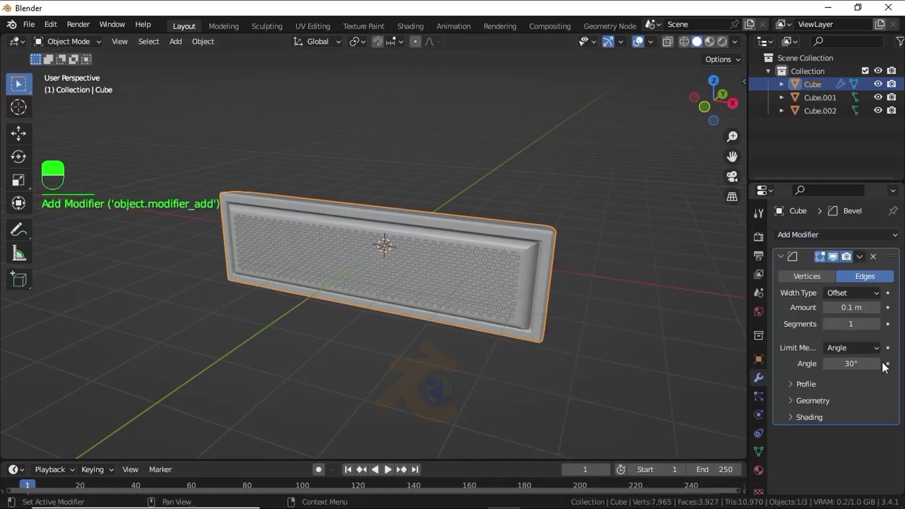
click(876, 326)
click(878, 325)
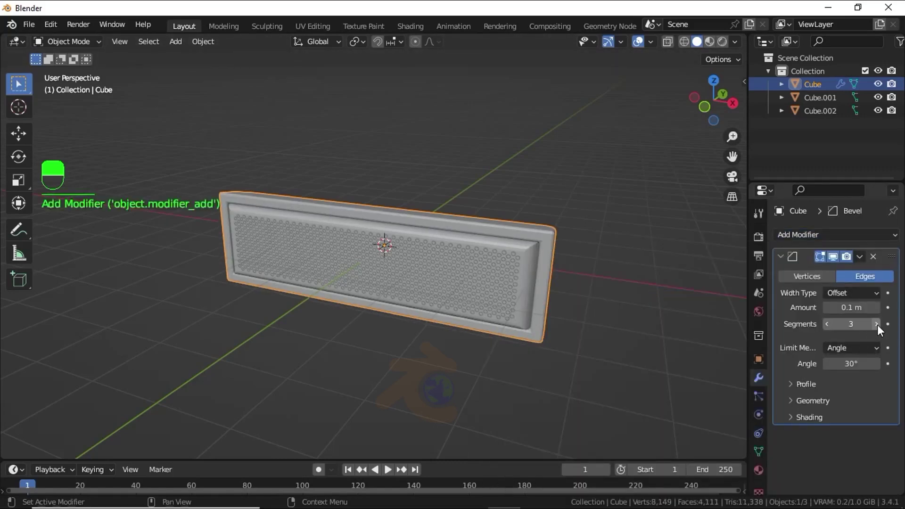
scroll(576, 290, up, 2)
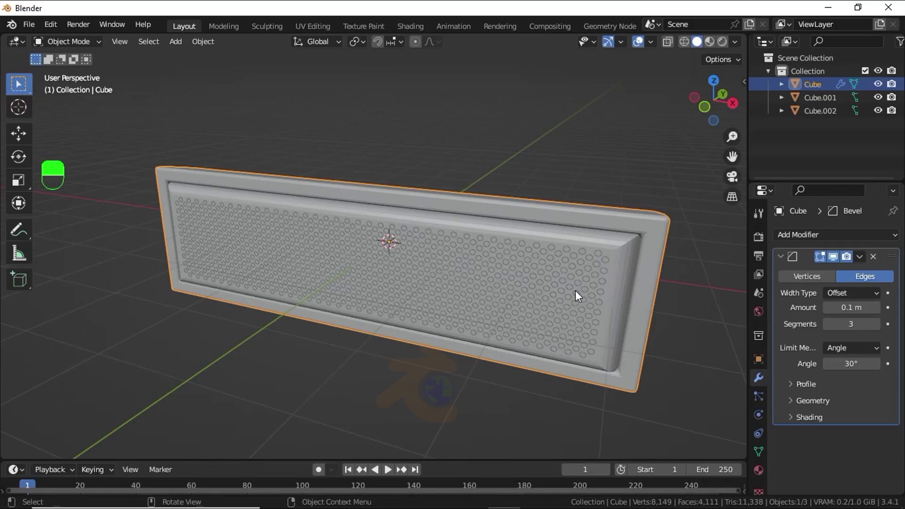
click(594, 250)
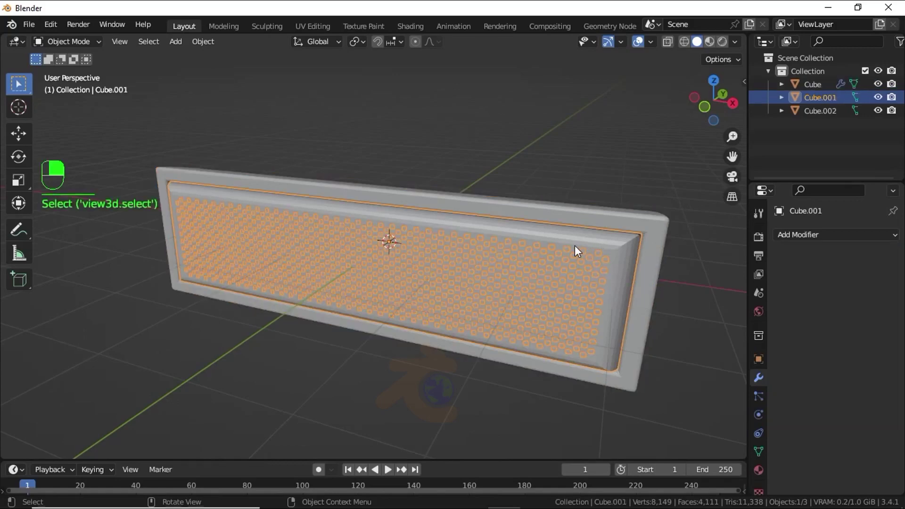
Shade Cube.001 smooth, leaving Auto Smooth off in its Normals settings
right_click(576, 250)
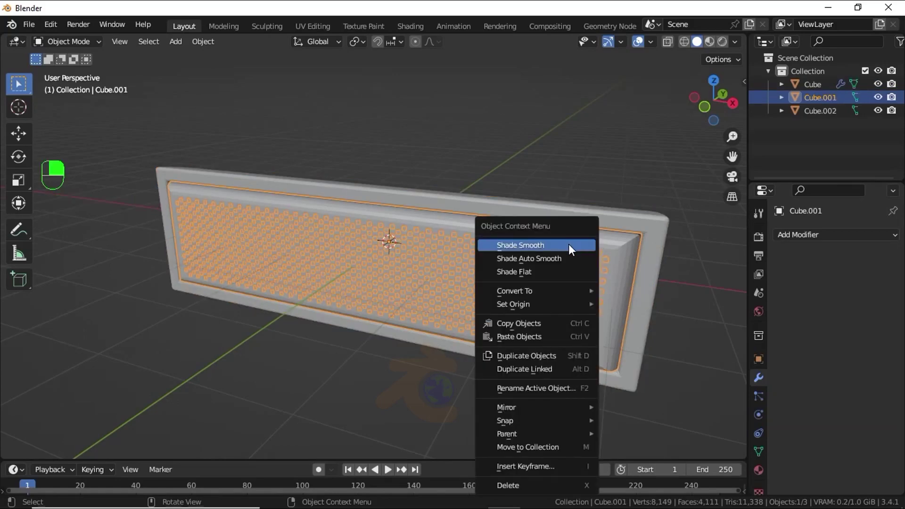
click(568, 245)
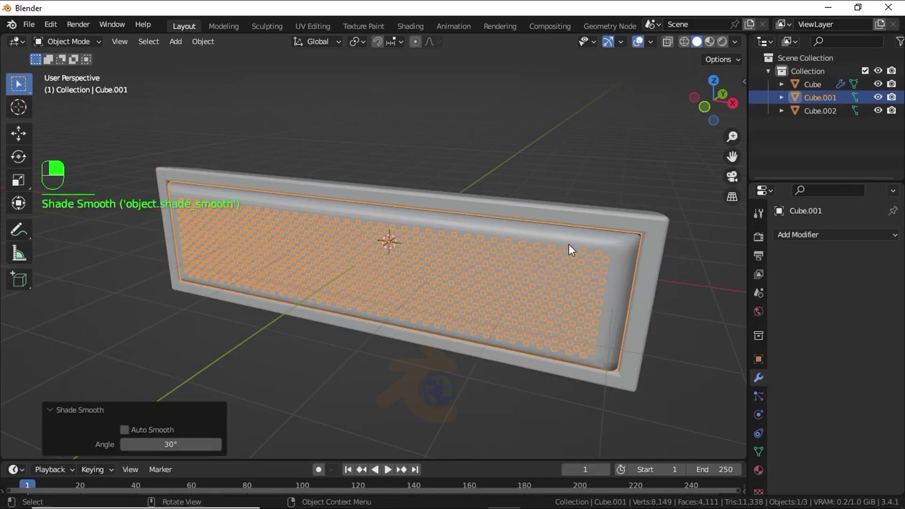
click(758, 452)
scroll(810, 433, down, 3)
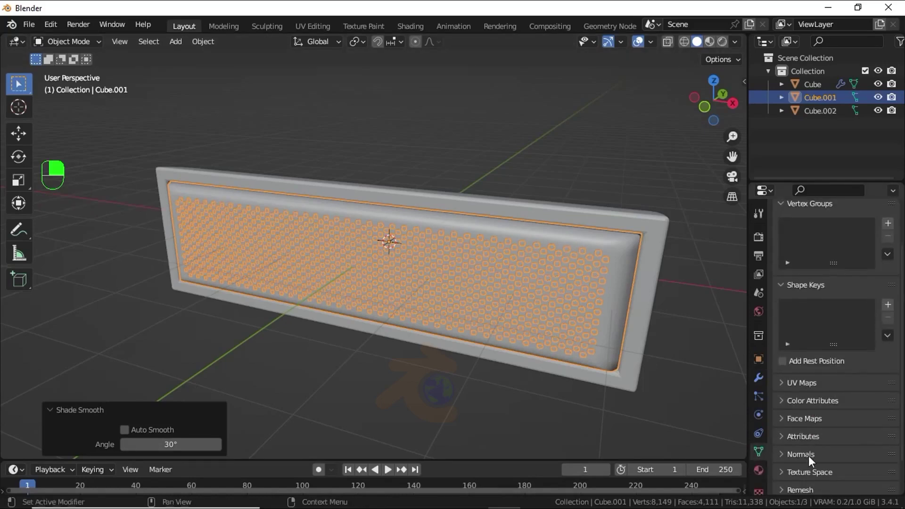
click(782, 455)
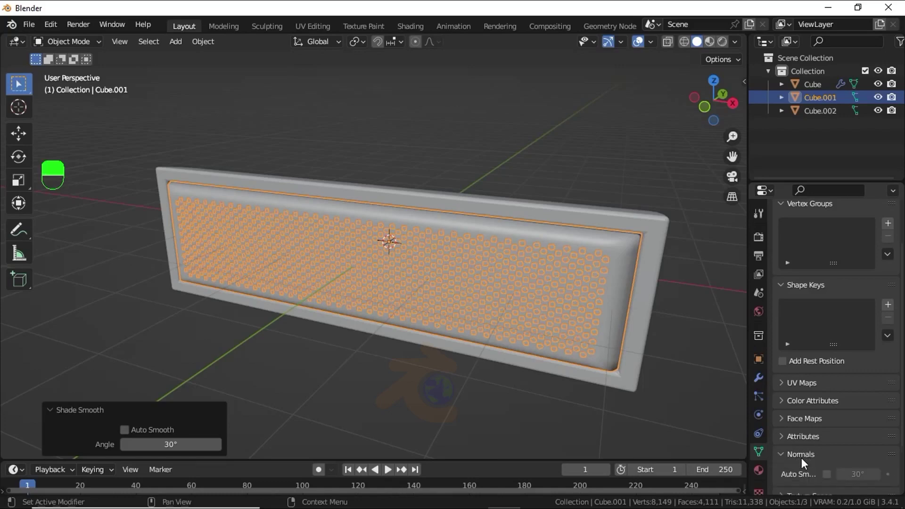
click(826, 474)
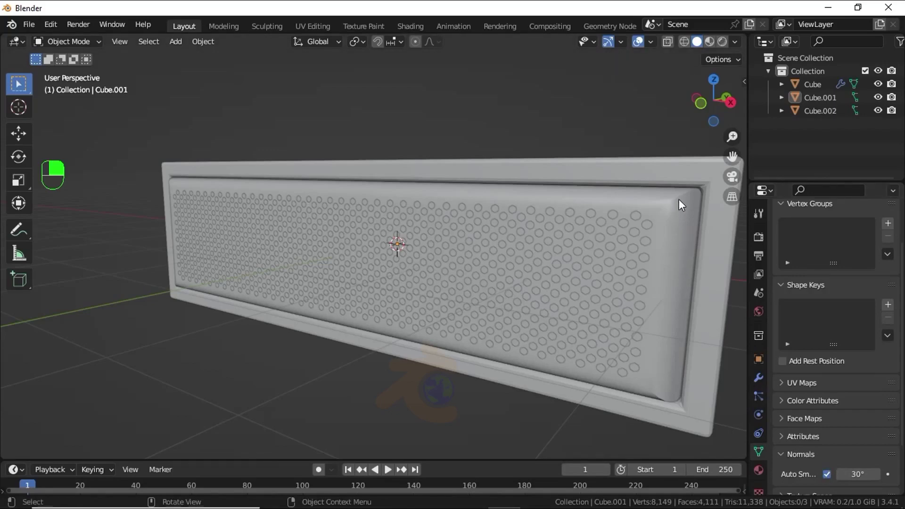
click(826, 474)
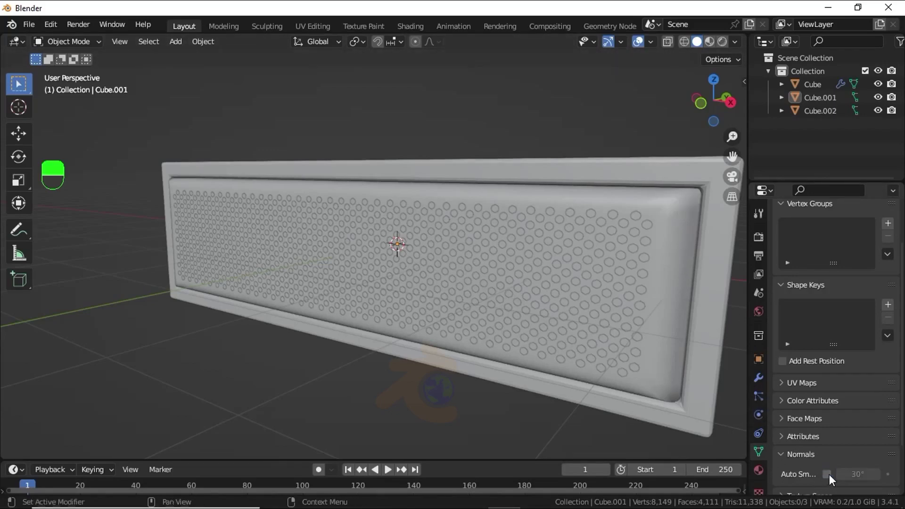
shift+middle_drag(710, 396, 686, 313)
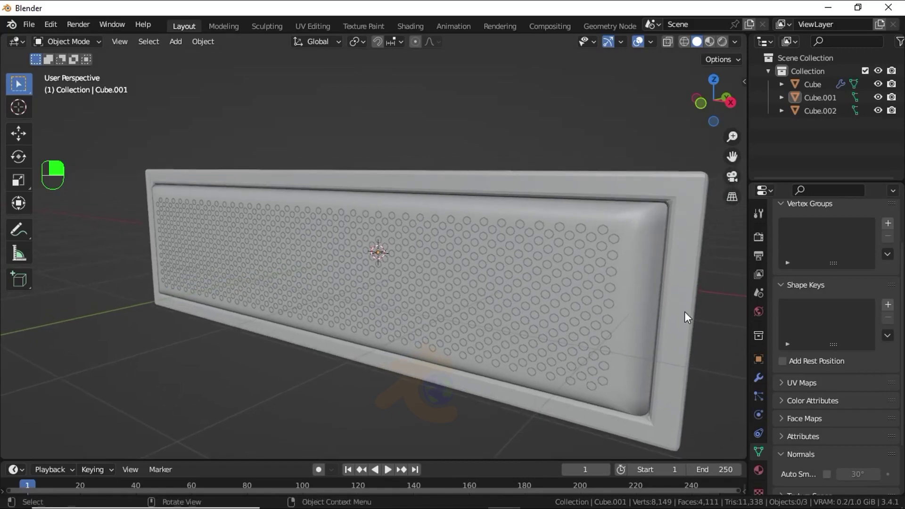
Shade the Cube frame smooth with Auto Smooth at 30°
click(688, 262)
right_click(663, 142)
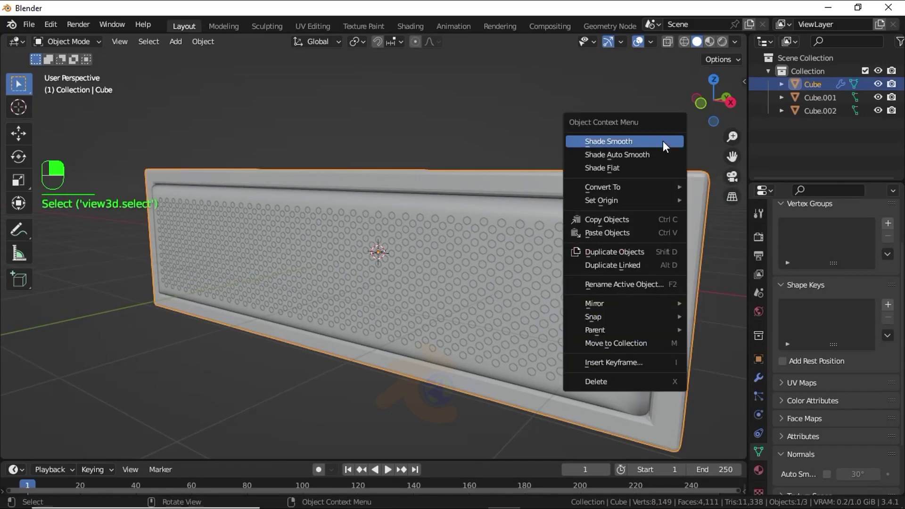
click(630, 144)
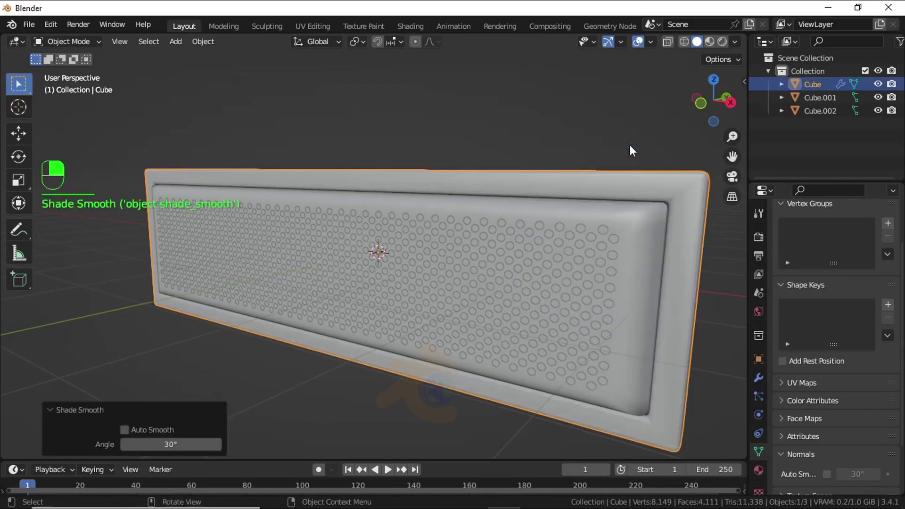
click(826, 474)
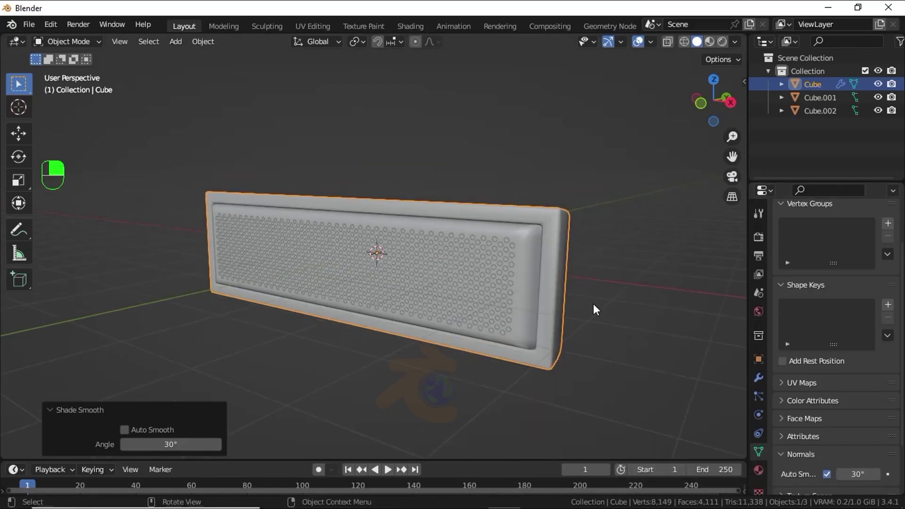
click(589, 307)
middle_drag(539, 327, 574, 350)
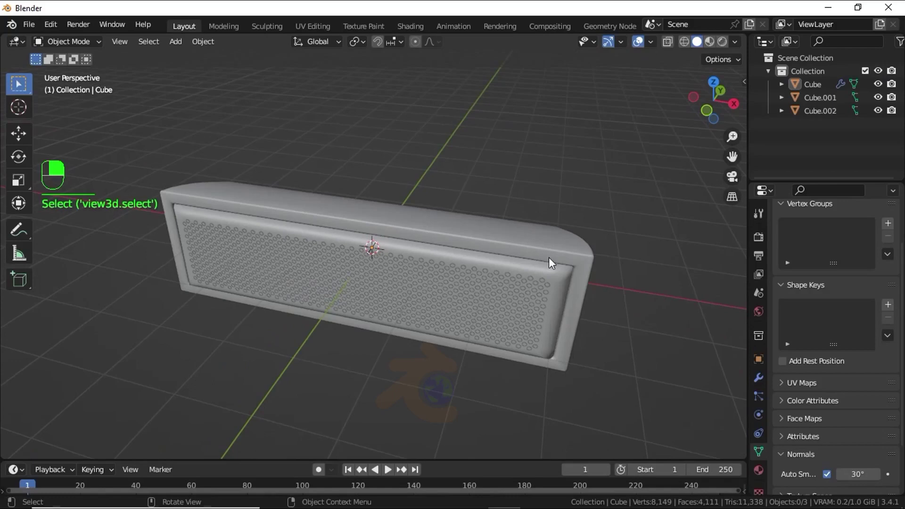
Enable Harden Normals in the frame's Bevel modifier shading options
click(561, 229)
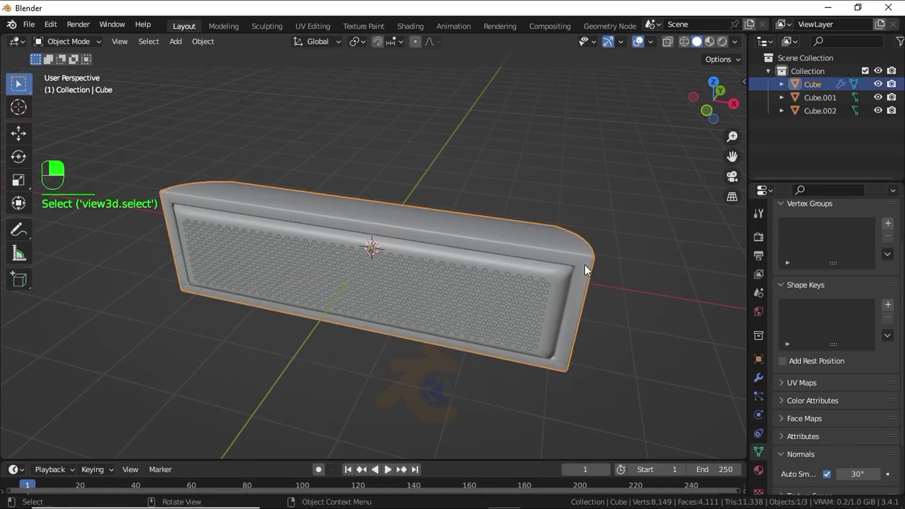
click(758, 380)
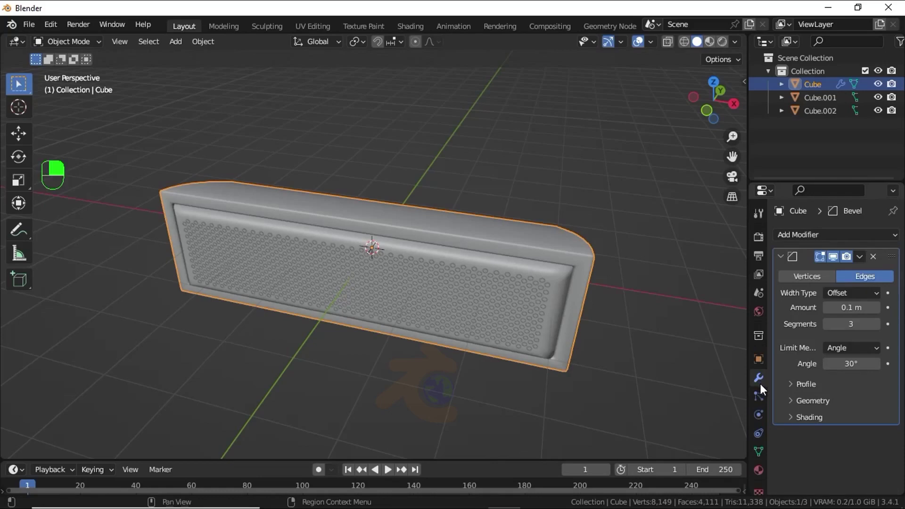
click(792, 417)
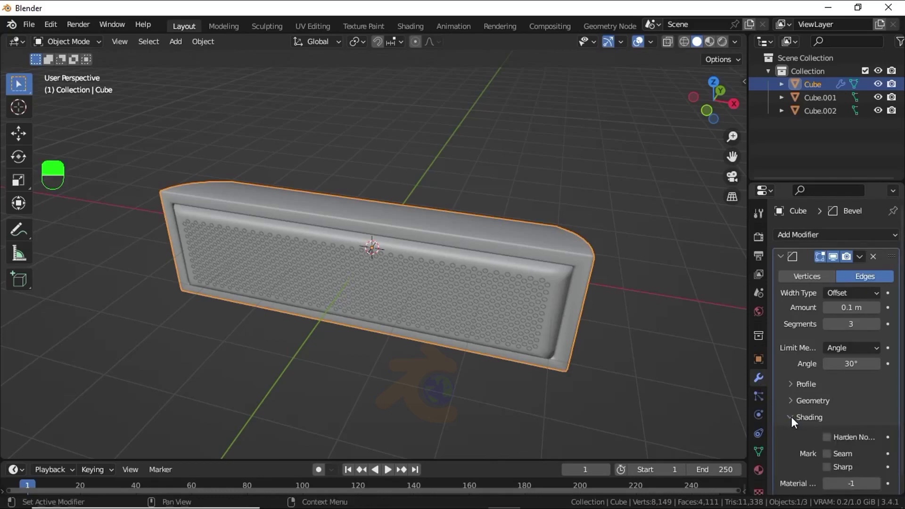
click(826, 437)
mouse_move(630, 340)
middle_down()
mouse_move(590, 292)
mouse_move(581, 259)
mouse_move(290, 306)
mouse_move(304, 346)
mouse_move(342, 335)
mouse_move(416, 347)
mouse_move(436, 333)
mouse_move(295, 335)
mouse_move(322, 294)
mouse_move(589, 300)
middle_up()
click(582, 261)
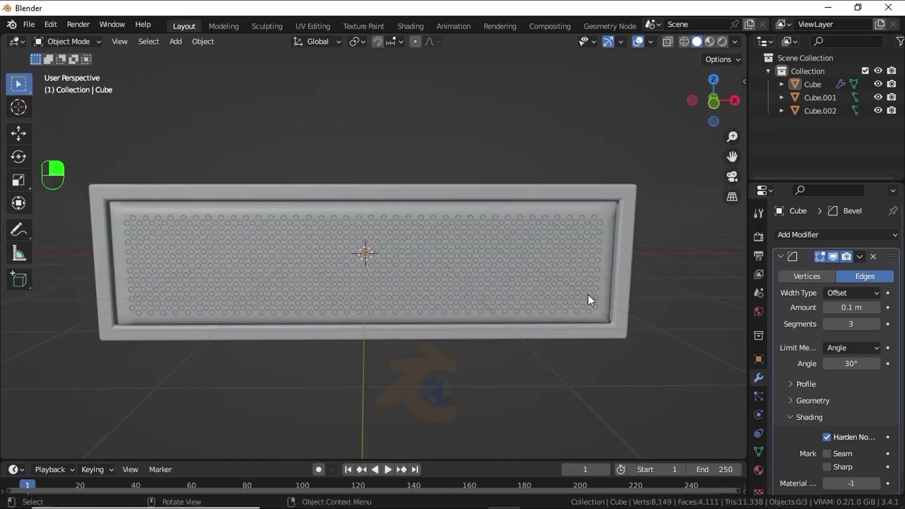